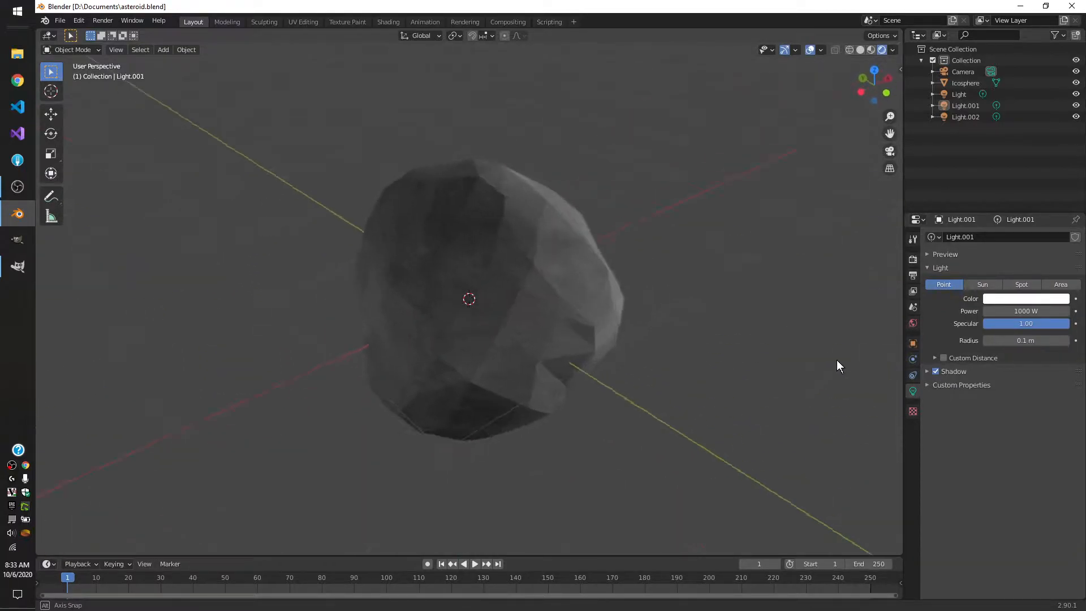
Step: Start a new General file and delete the default cube
click(59, 20)
mouse_move(73, 35)
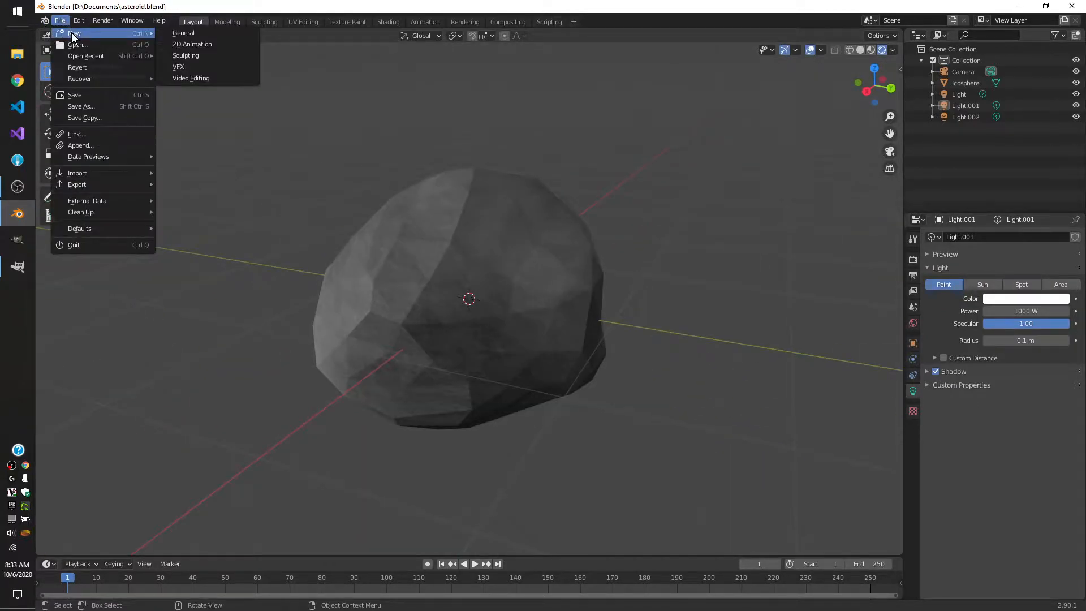
click(180, 35)
scroll(378, 247, up, 3)
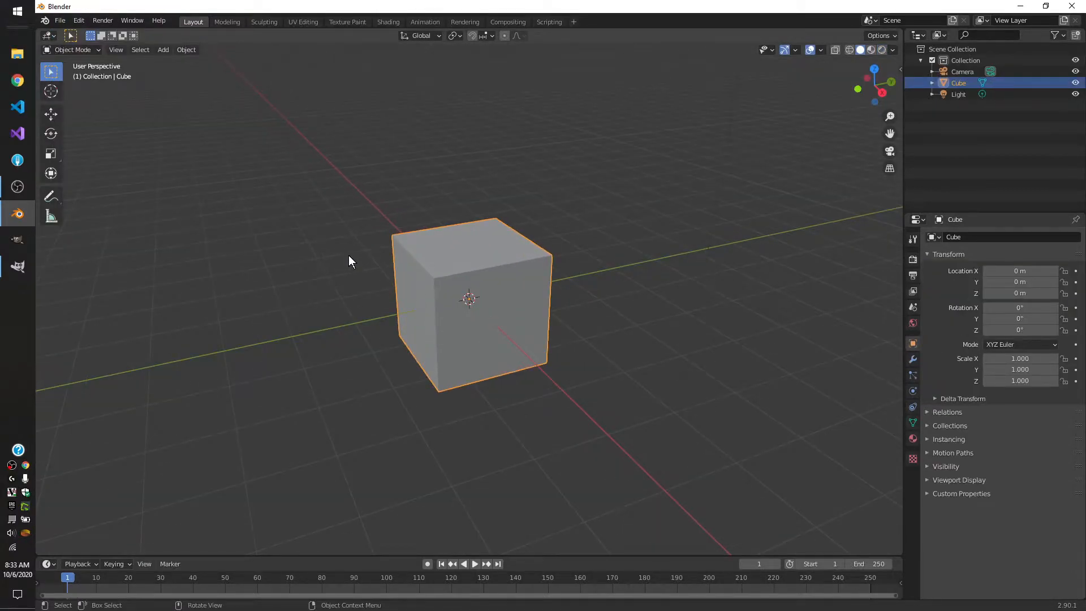
scroll(482, 309, up, 1)
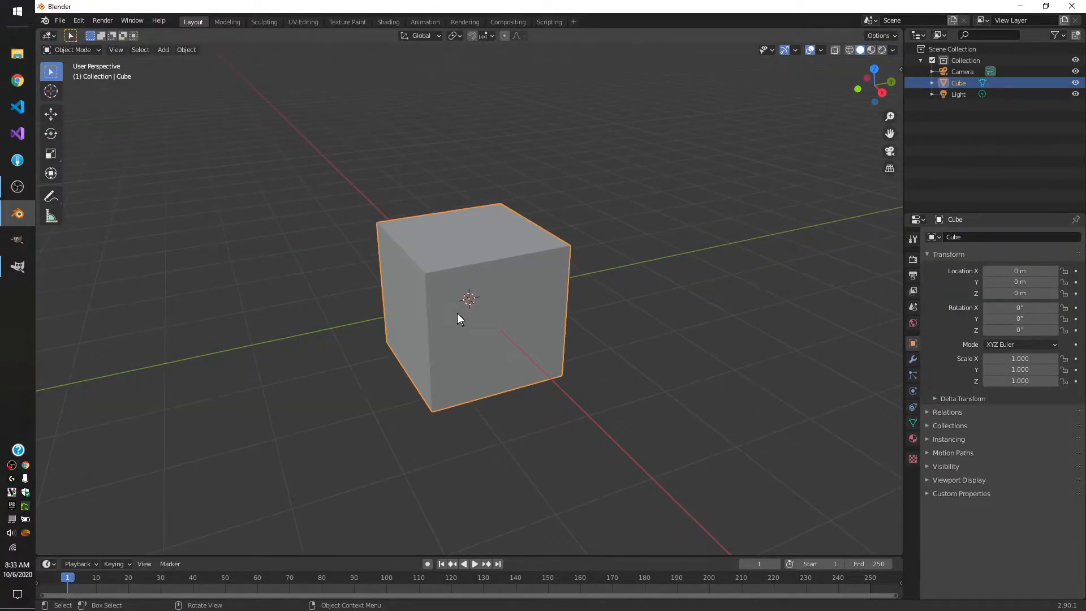
key(Delete)
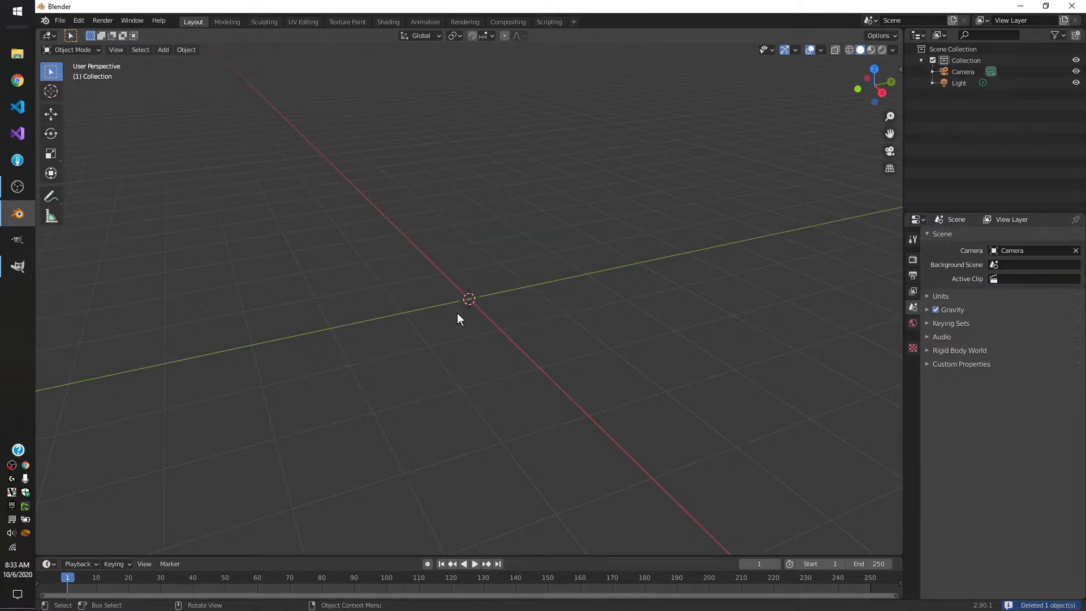
Step: Add an ico sphere mesh at the world origin
click(167, 49)
mouse_move(174, 61)
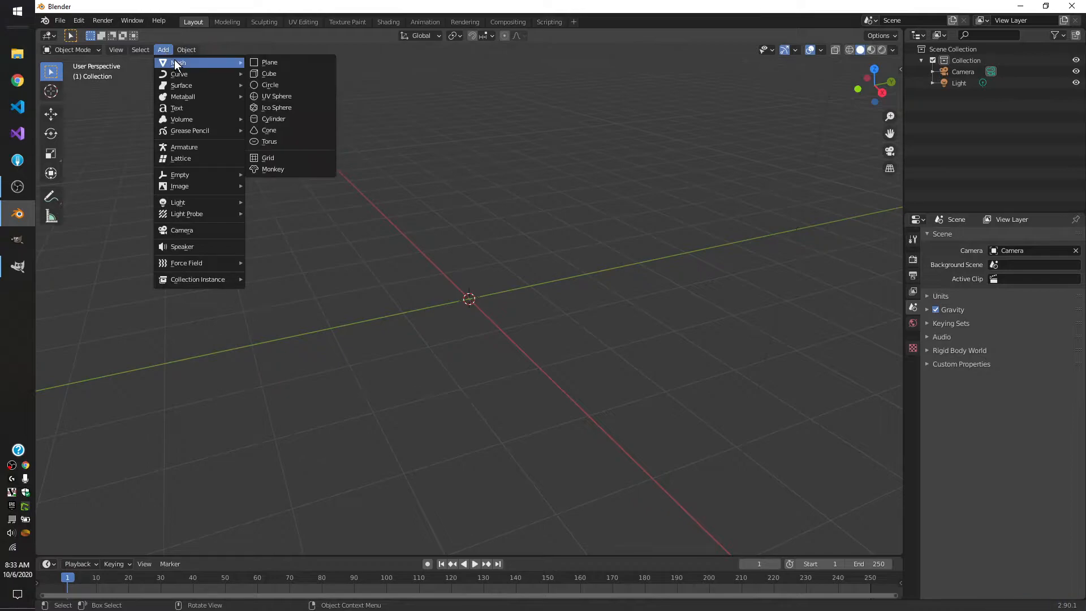
click(279, 110)
key(shift+a)
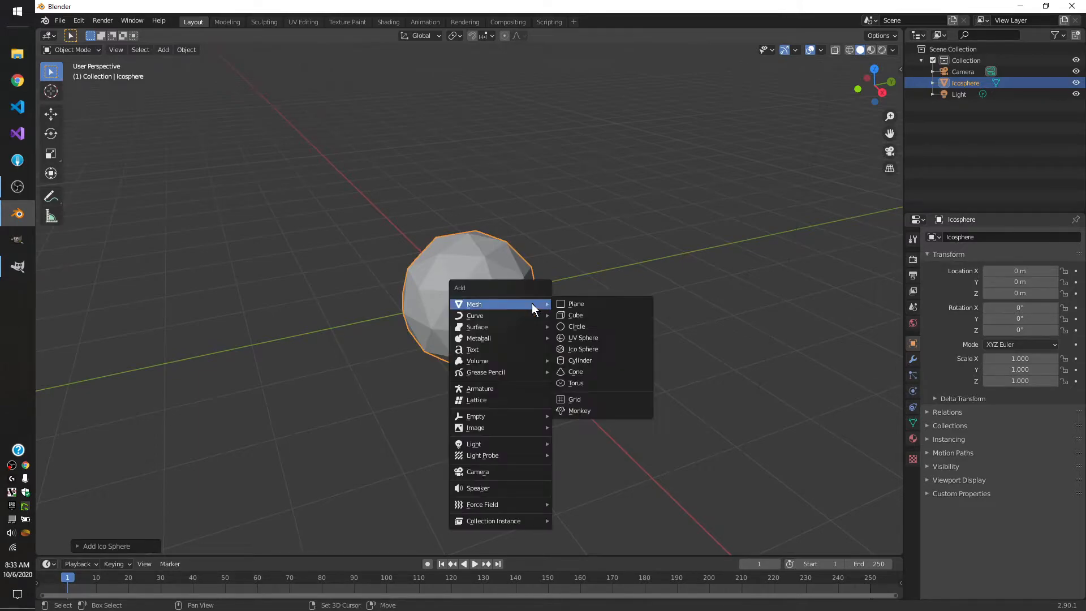
click(568, 348)
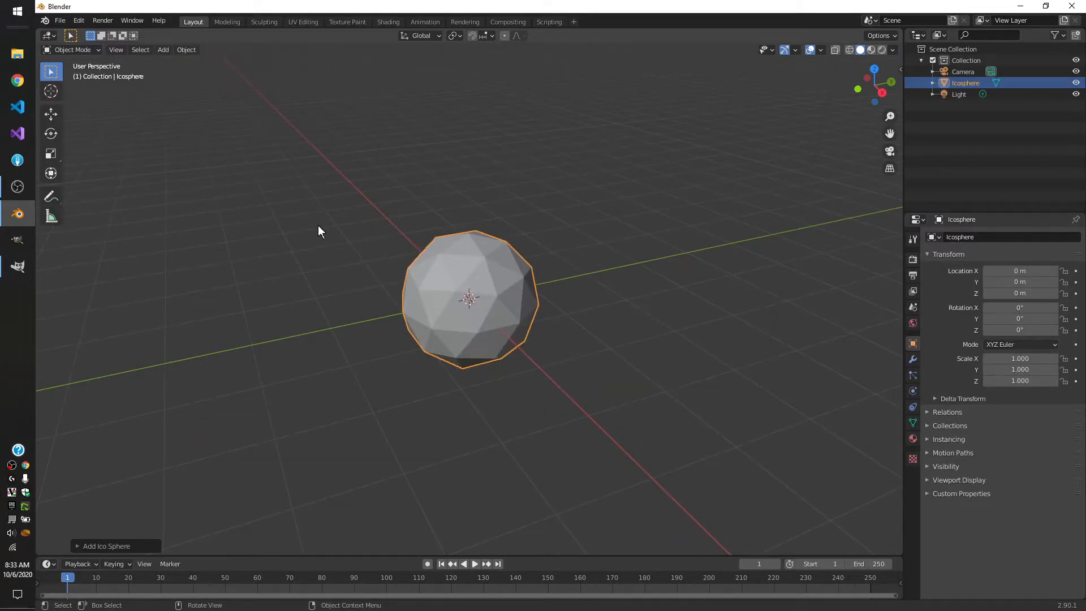
Step: Enter Edit Mode on the icosphere and scale the whole mesh up to nearly twice its size
scroll(453, 273, down, 1)
scroll(219, 150, up, 2)
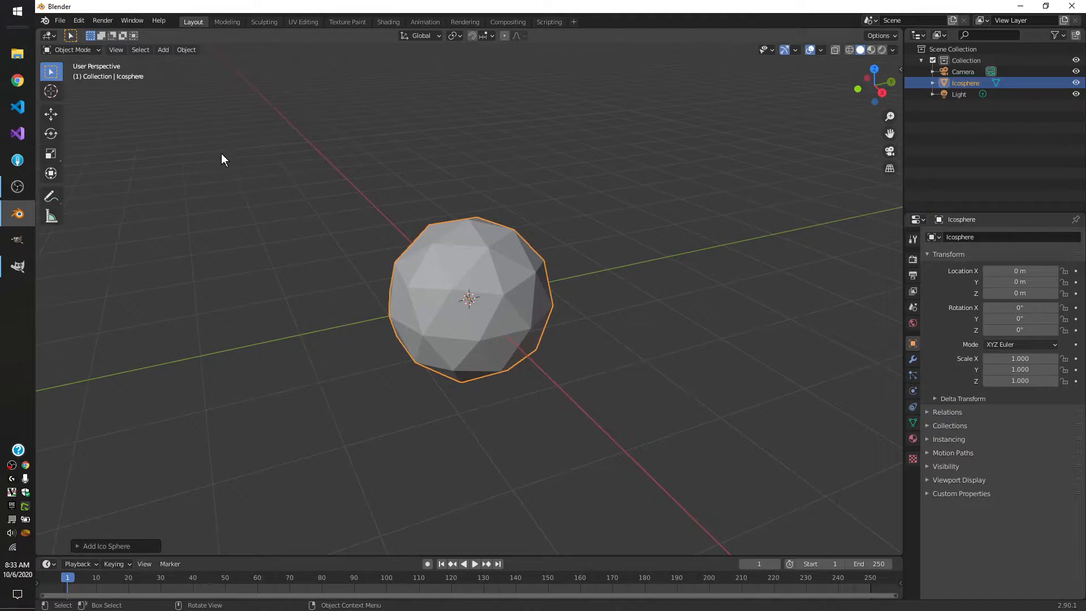
middle_drag(238, 212, 372, 288)
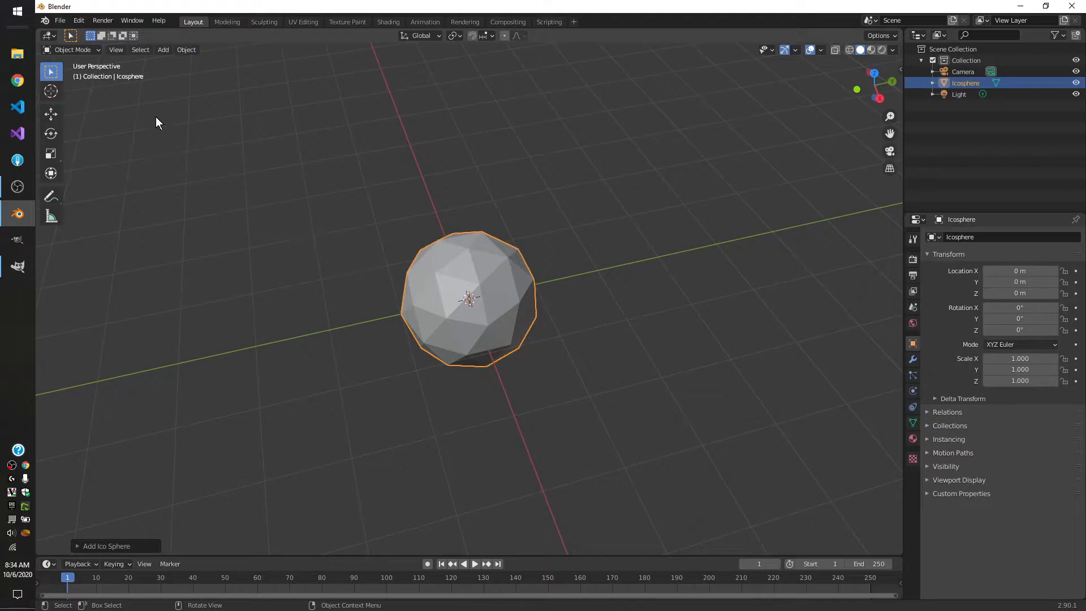
click(85, 49)
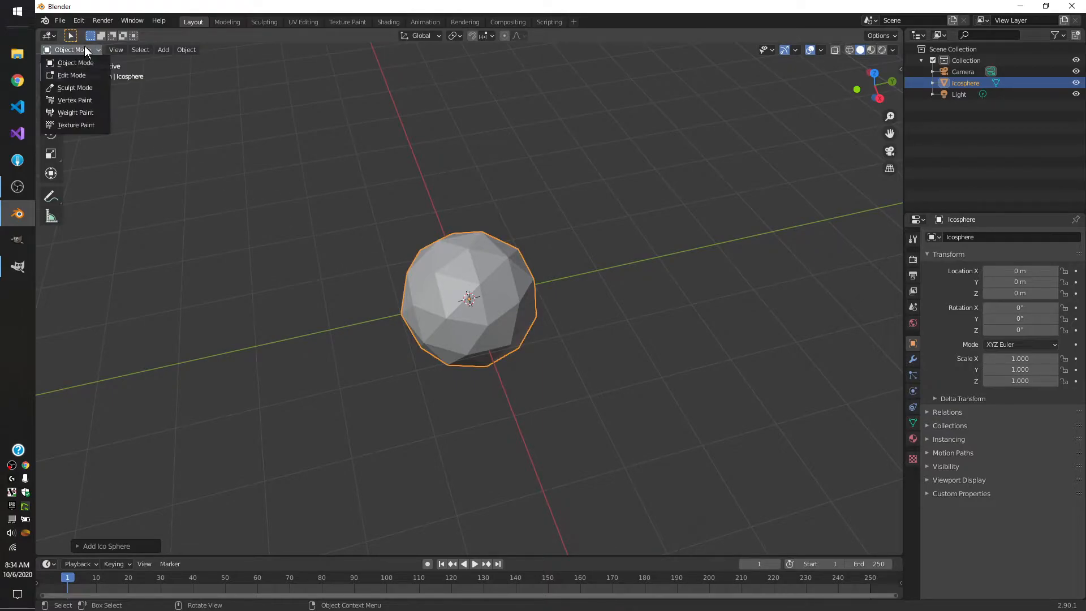
click(76, 74)
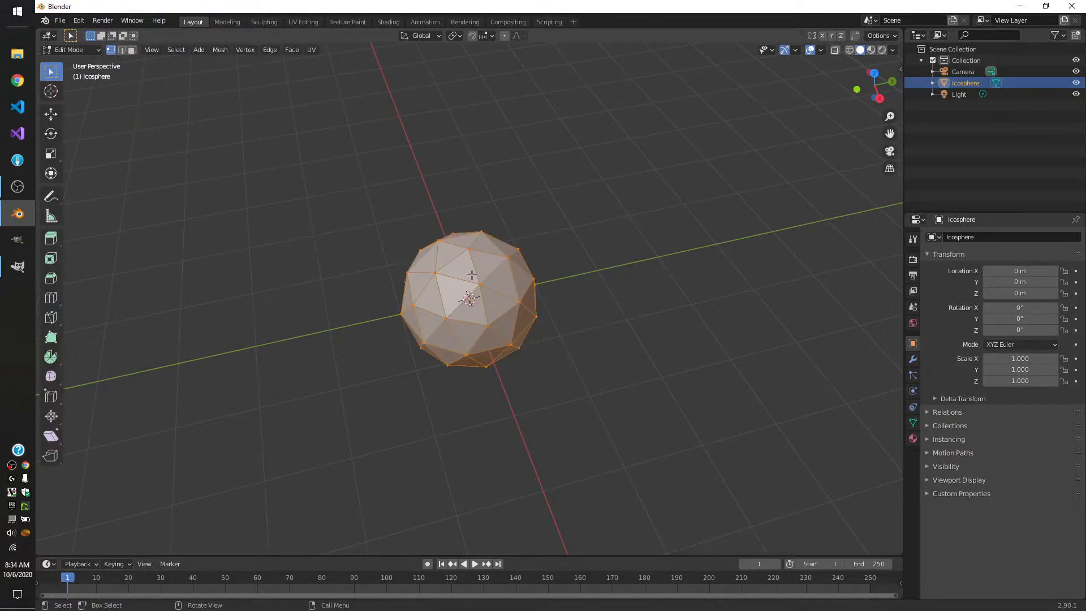
key(s)
click(428, 273)
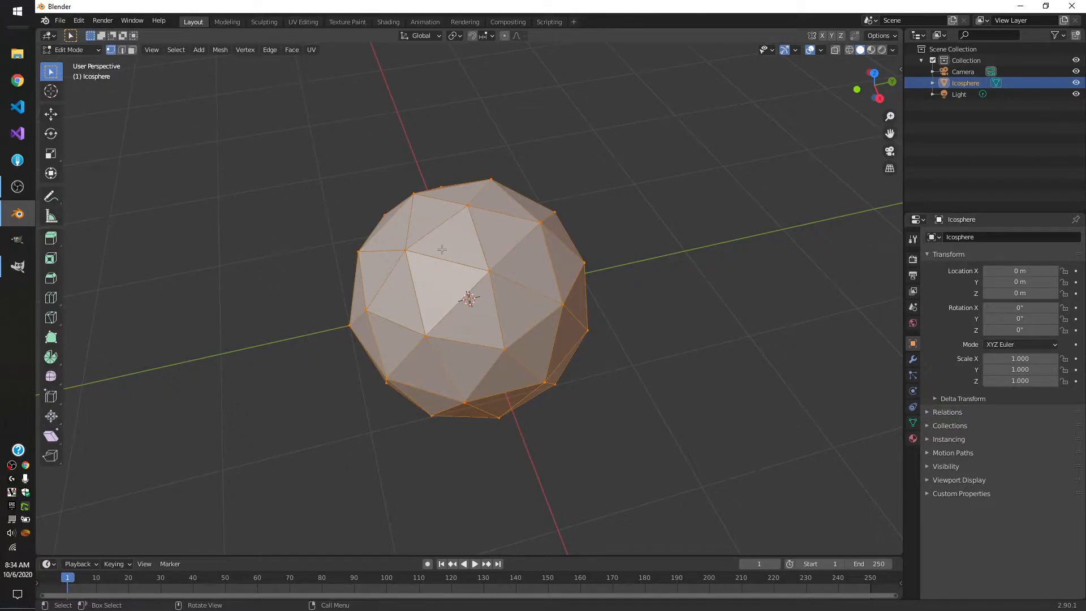
Step: Subdivide the entire icosphere mesh with the number of cuts set to 2
key(alt+a)
key(a)
right_click(460, 250)
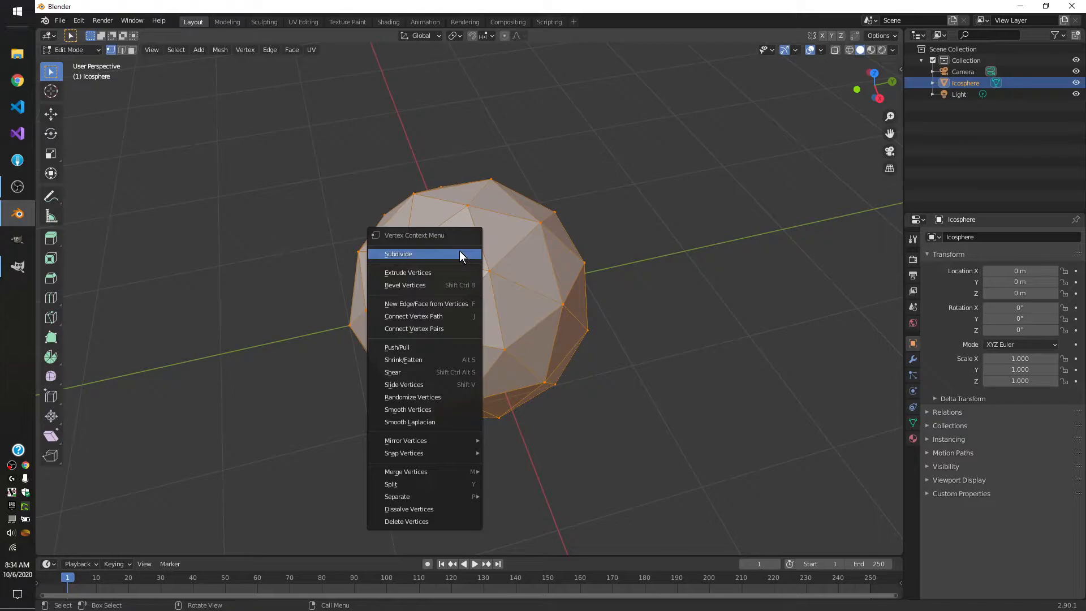
click(397, 251)
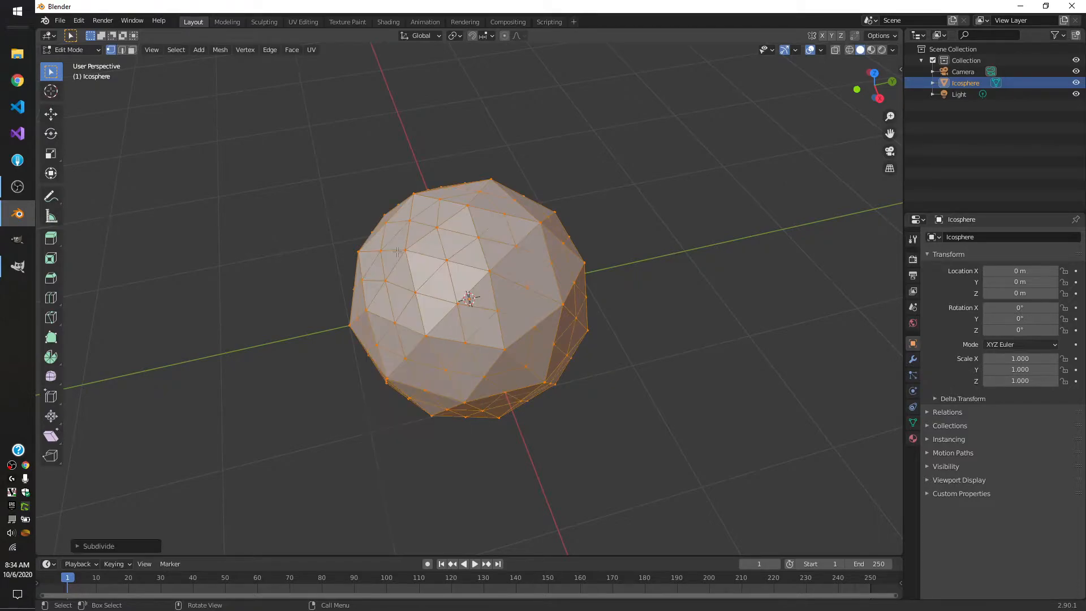
click(78, 546)
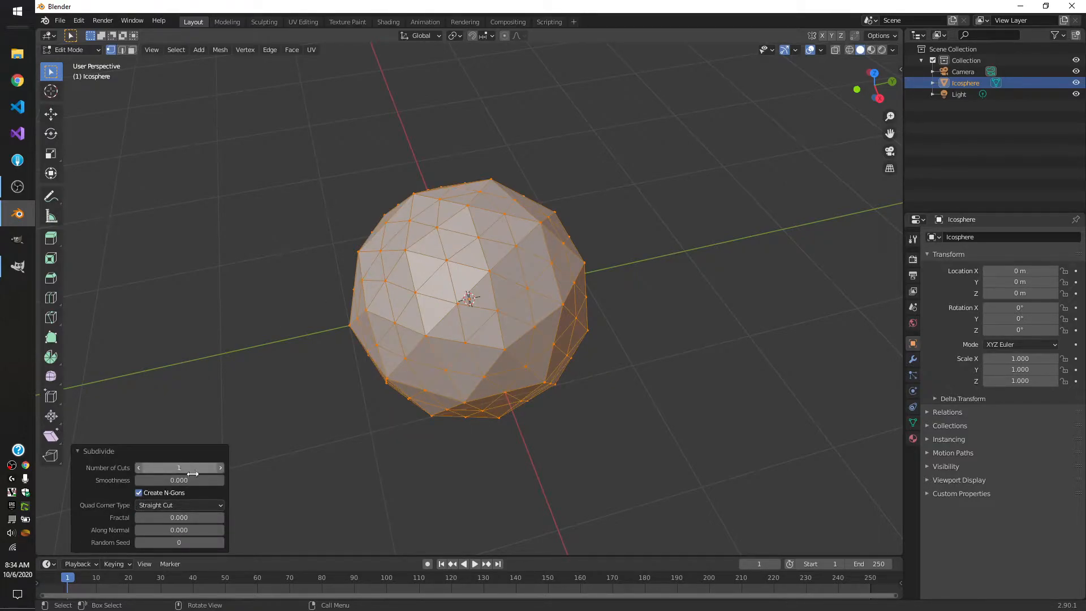
click(221, 468)
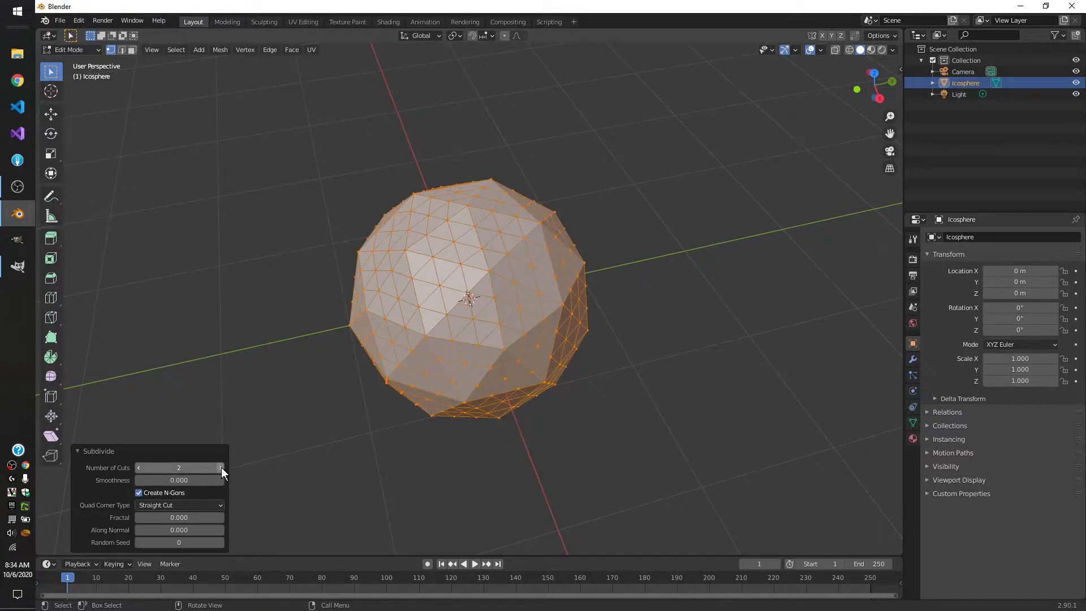
click(221, 468)
click(222, 468)
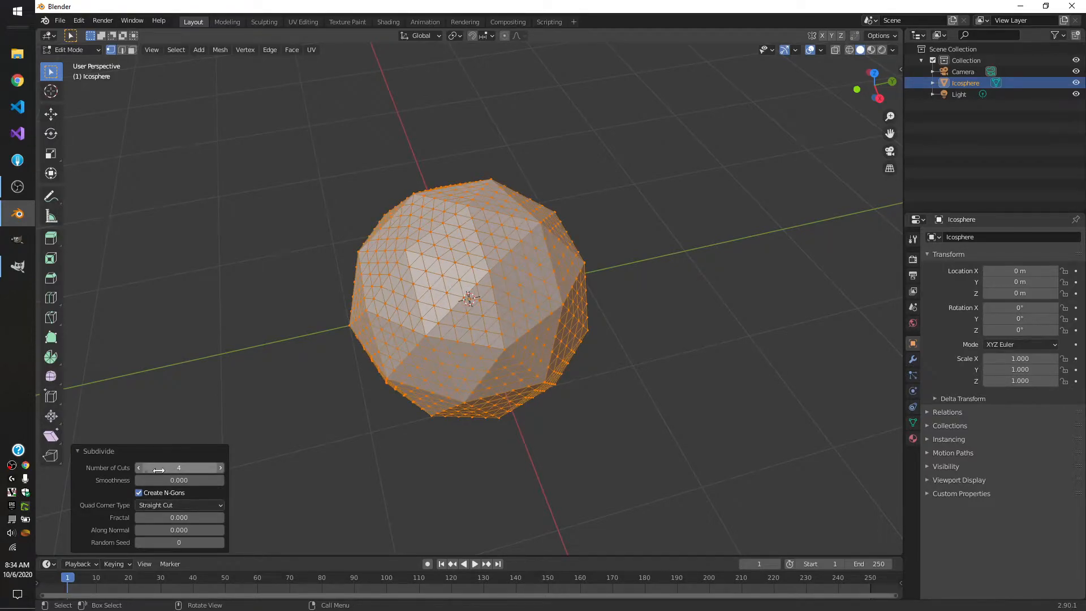
click(139, 468)
click(139, 468)
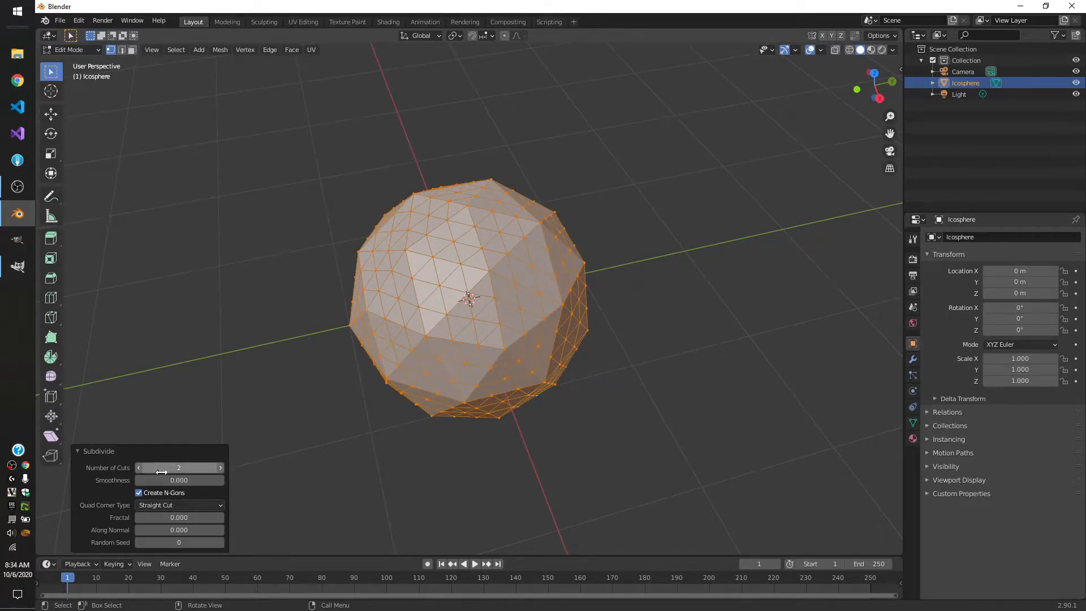
click(324, 318)
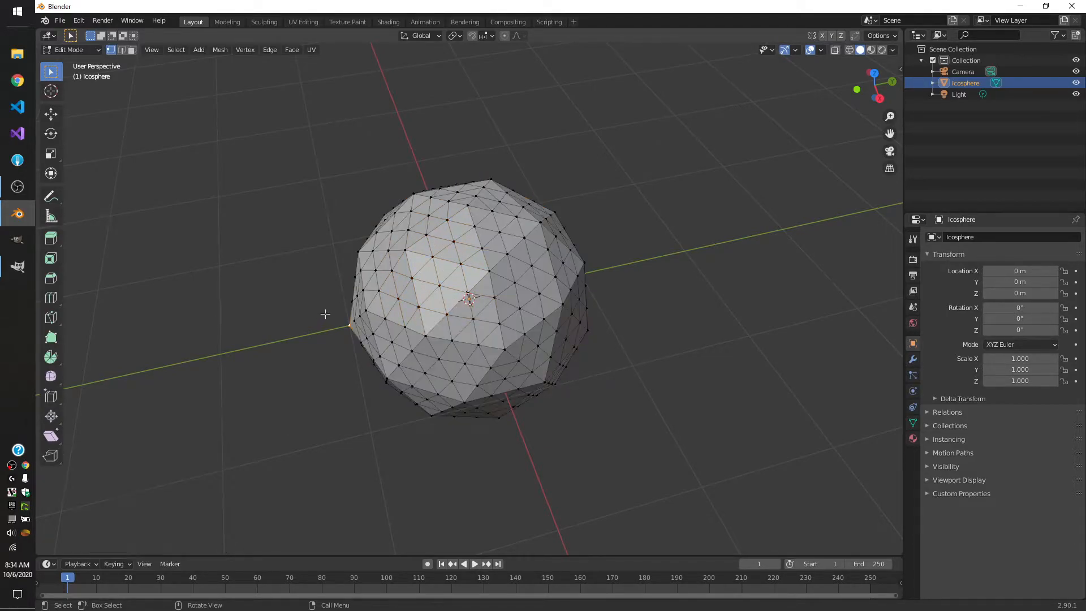
Step: Select the whole mesh and randomize its vertices by 0.1 m
middle_drag(272, 291, 413, 267)
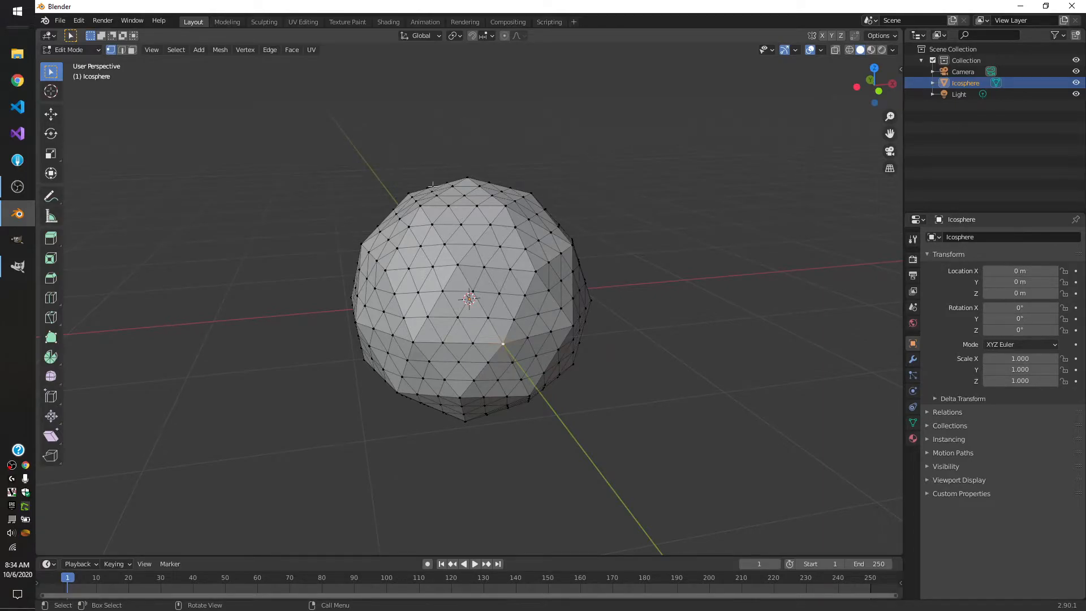
key(a)
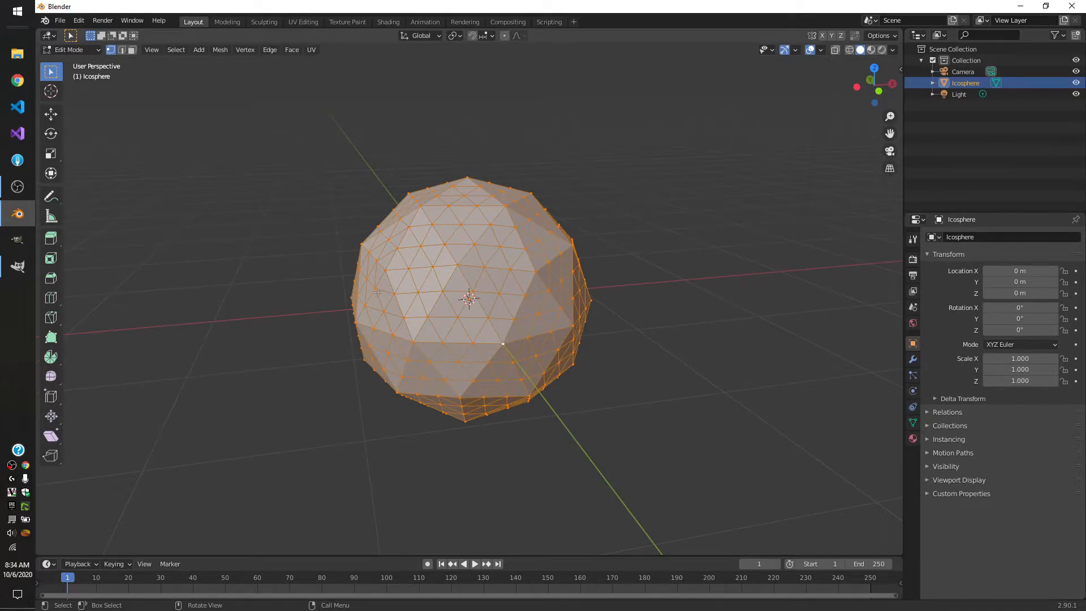
right_click(455, 262)
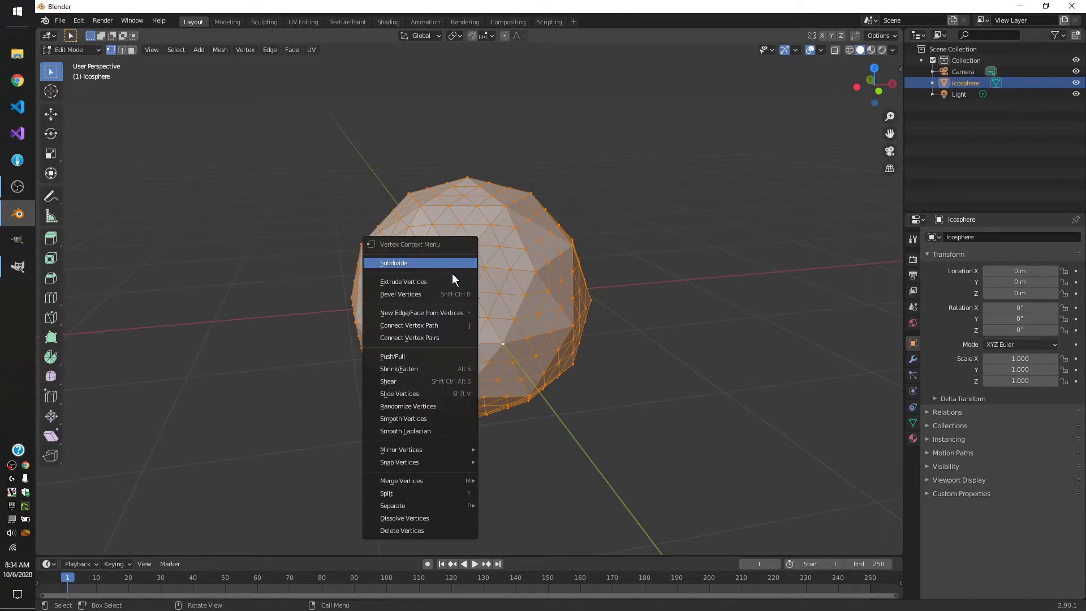
click(426, 406)
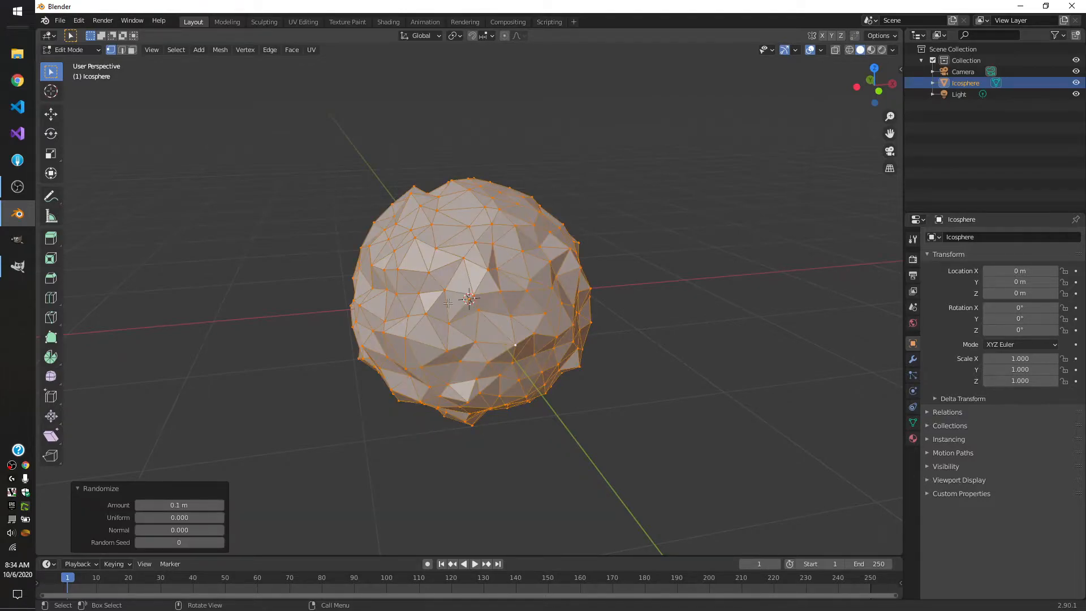
middle_drag(251, 295, 435, 322)
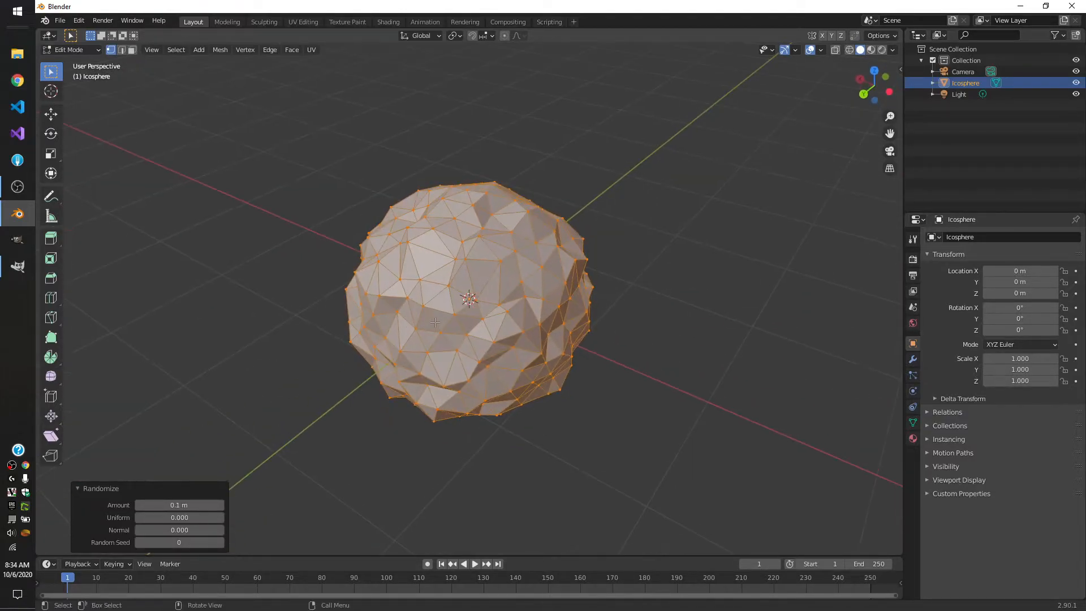
Step: Try randomizing all vertices two more times by 0.1 m and undo both passes
right_click(465, 291)
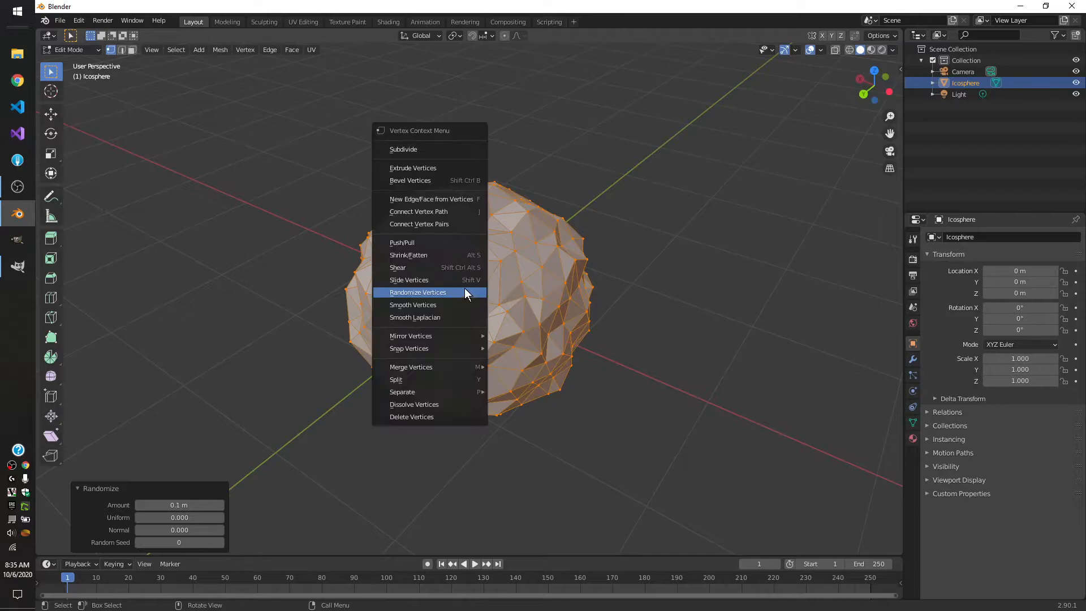
click(418, 291)
right_click(511, 299)
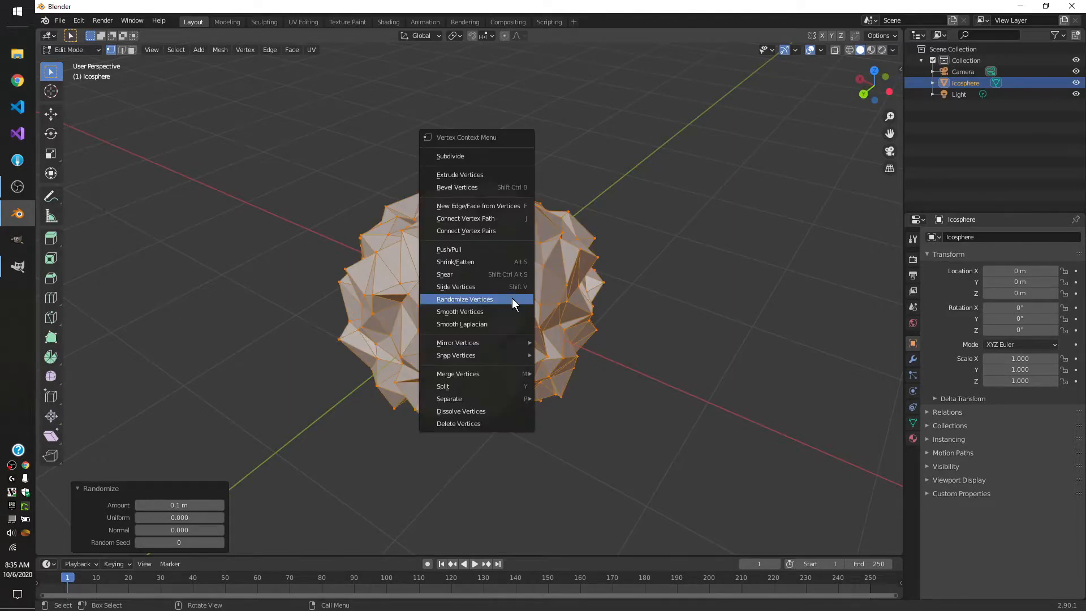
click(511, 299)
middle_drag(815, 365, 689, 323)
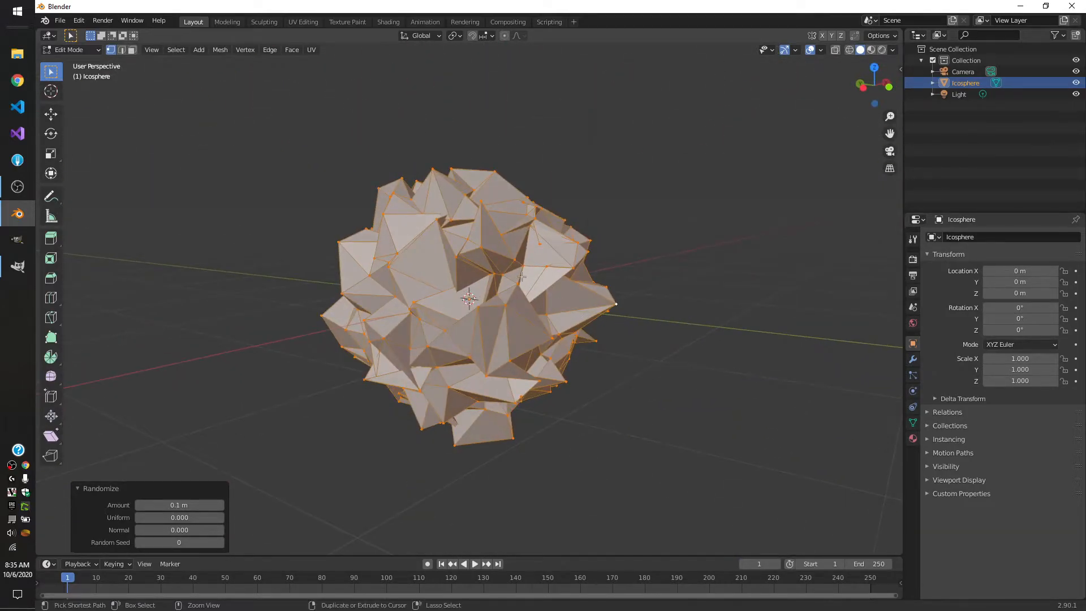
key(ctrl+z)
key(ctrl+z)
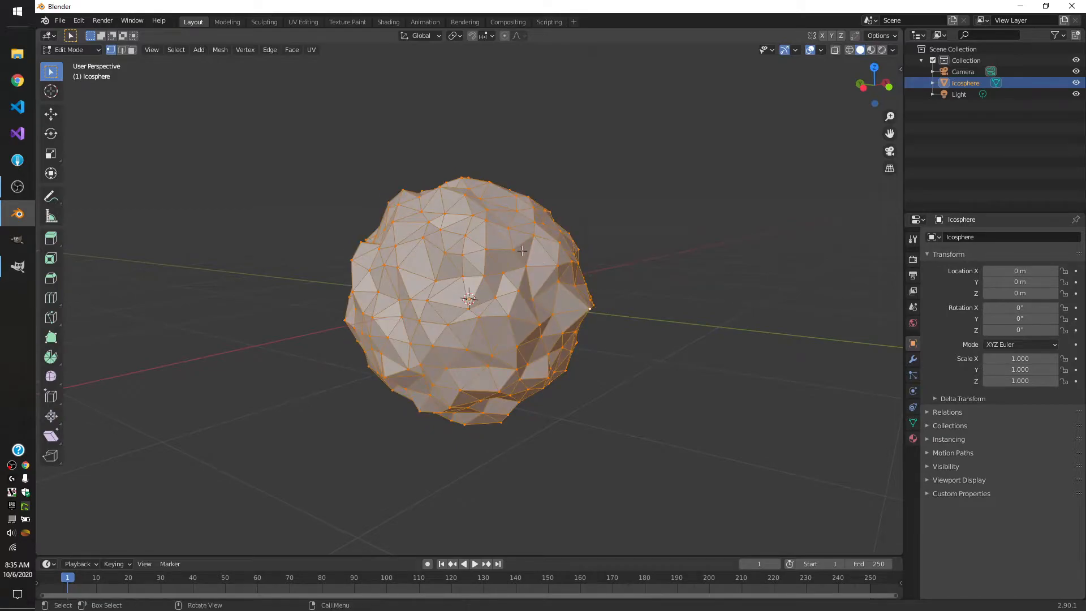
Step: Smooth all vertices once with a smoothing of 0.500 and randomize them again
middle_drag(608, 266, 534, 273)
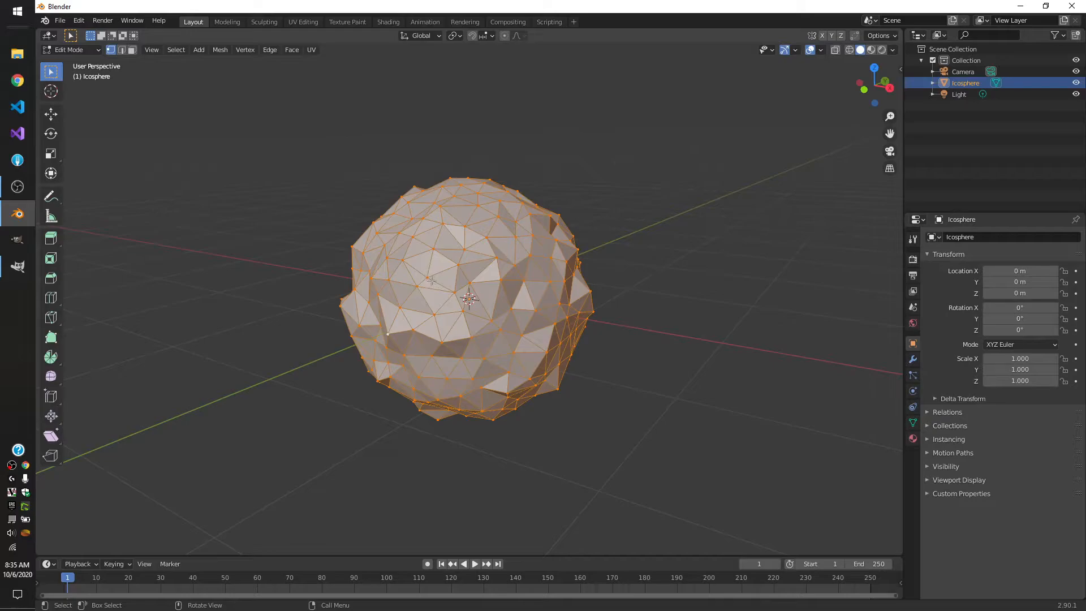
scroll(413, 295, up, 2)
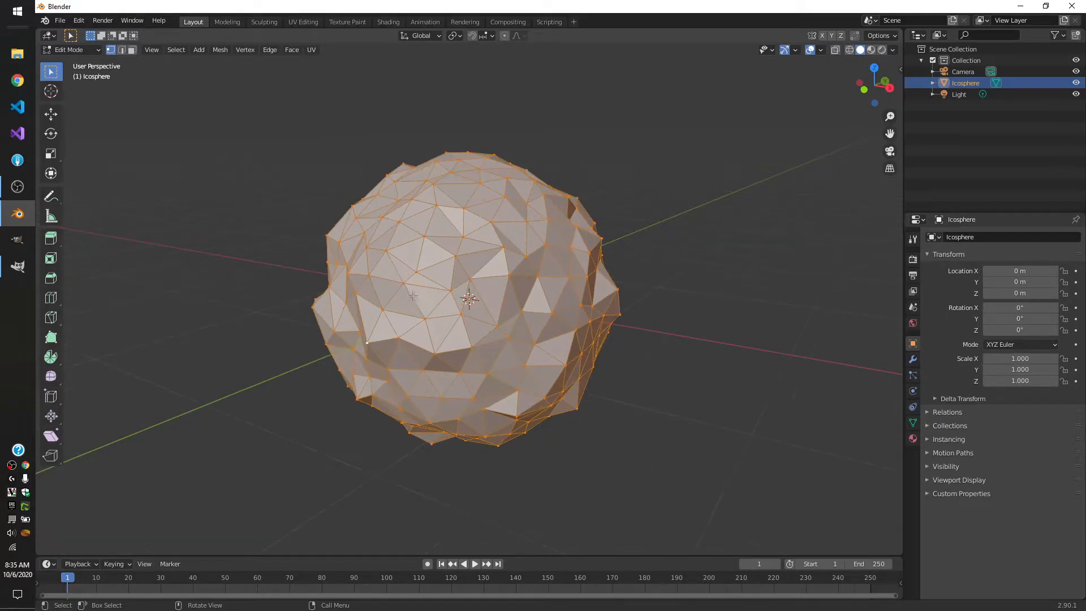
right_click(455, 250)
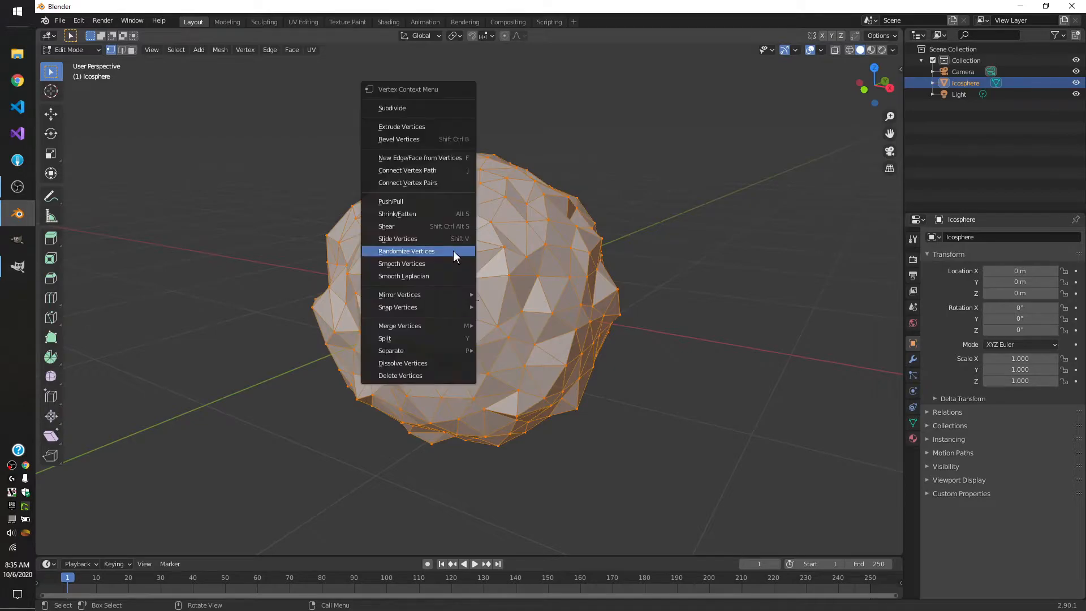
click(419, 271)
middle_drag(419, 272, 479, 296)
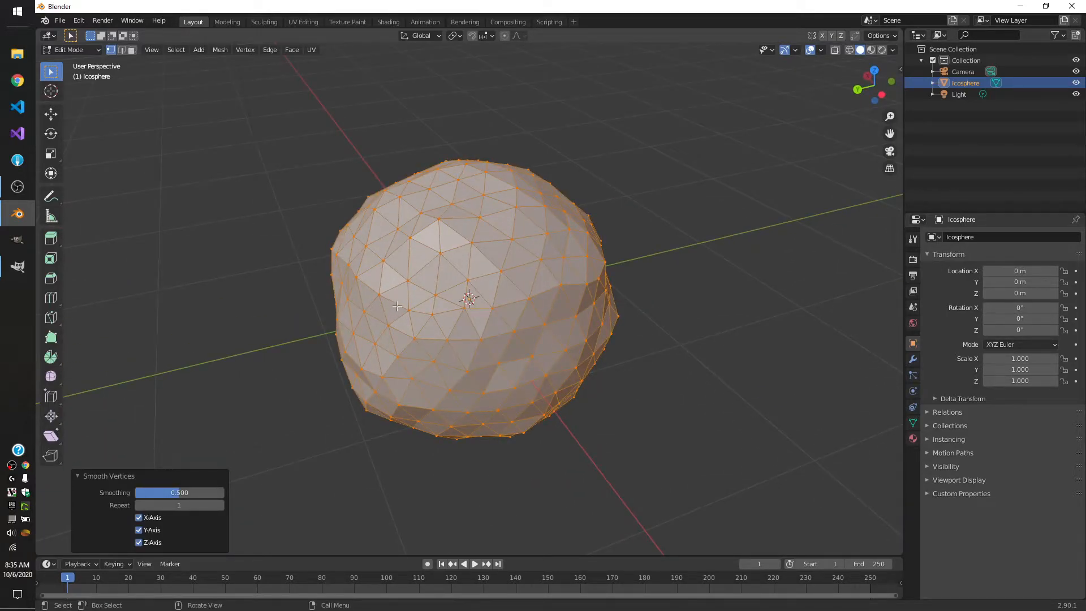
right_click(438, 317)
click(422, 304)
Step: Try Laplacian smoothing with one iteration on all vertices and undo it
right_click(439, 316)
click(406, 328)
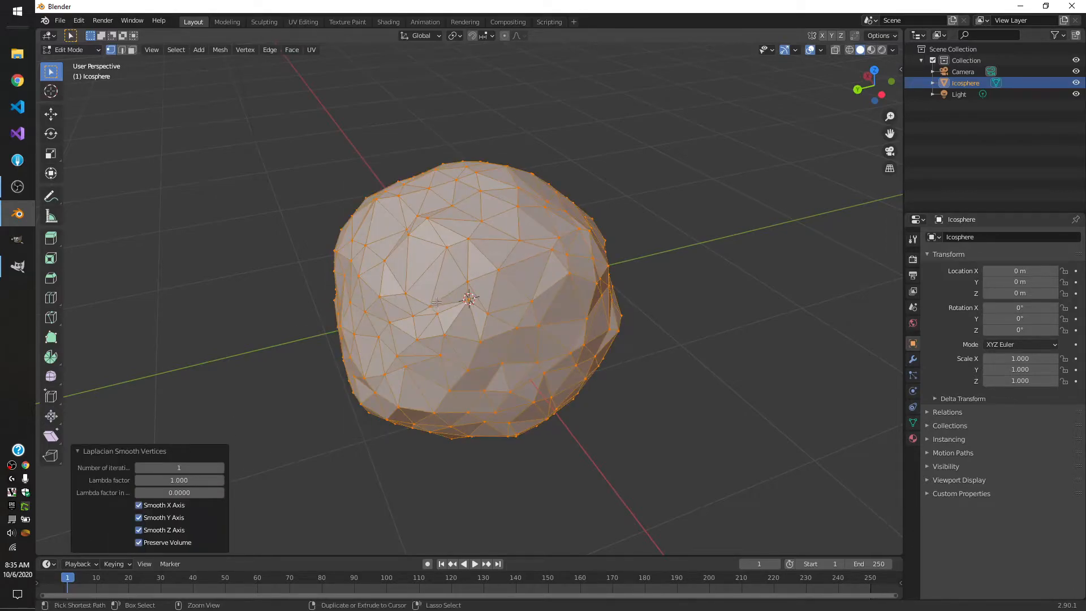
key(ctrl+z)
Step: Smooth all vertices once with a smoothing of 0.500 and randomize them by 0.1 m
right_click(428, 311)
click(413, 284)
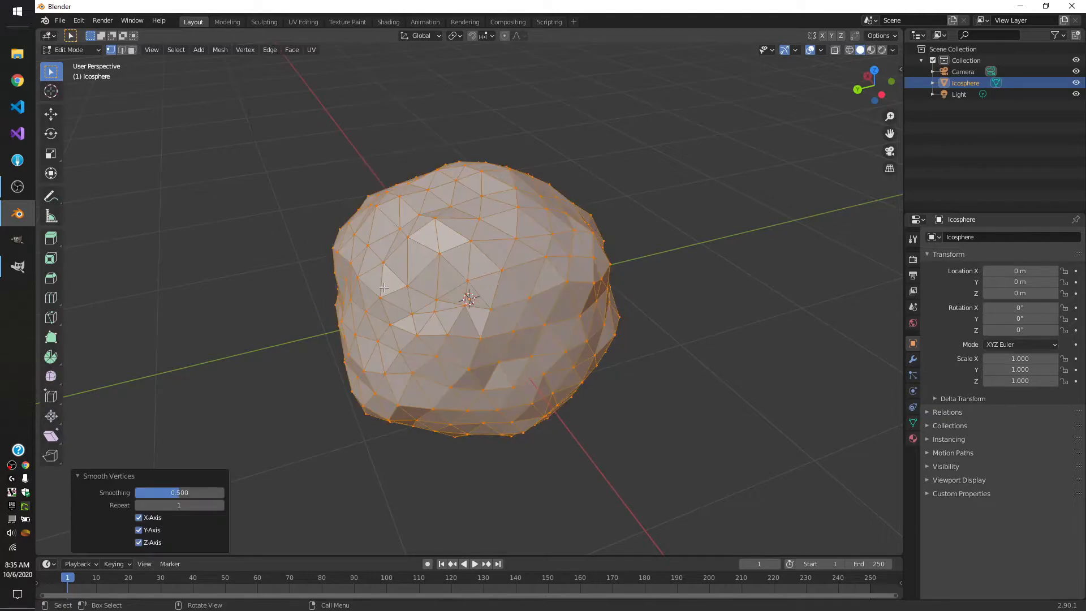
right_click(416, 281)
click(403, 272)
Step: Smooth all vertices with one repeat and set the smoothing to 0.701
right_click(452, 256)
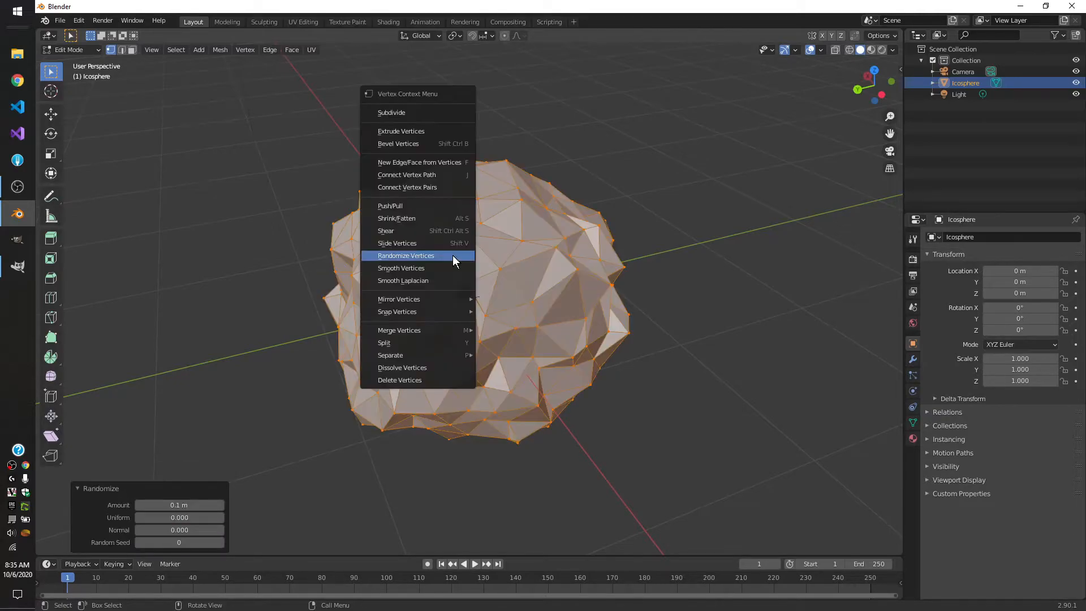
click(428, 274)
middle_drag(341, 287, 692, 277)
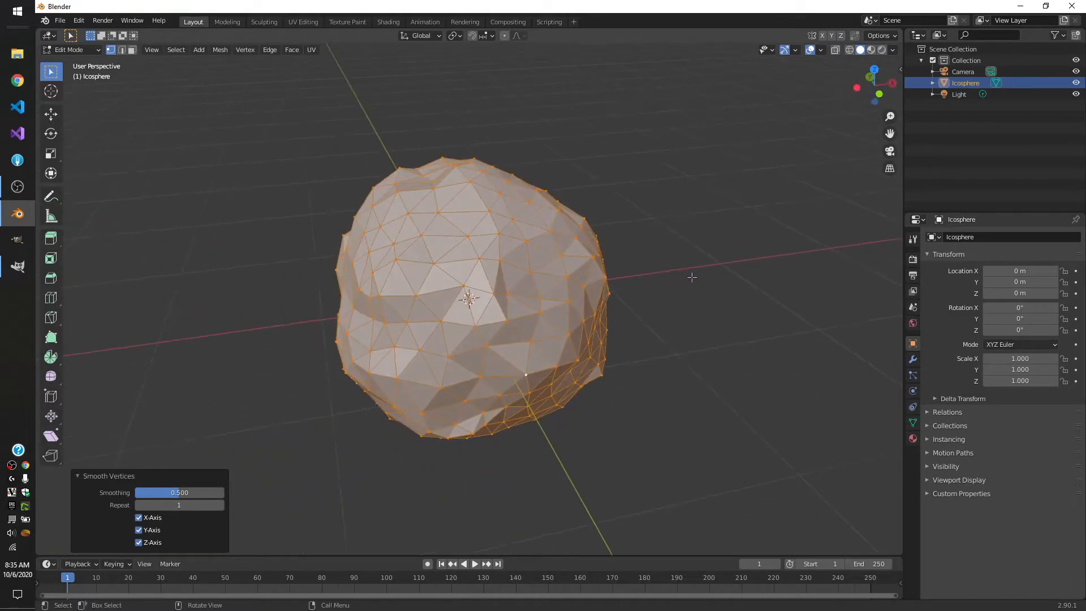
mouse_move(176, 496)
mouse_down()
mouse_move(196, 495)
mouse_move(160, 495)
mouse_move(194, 495)
mouse_up()
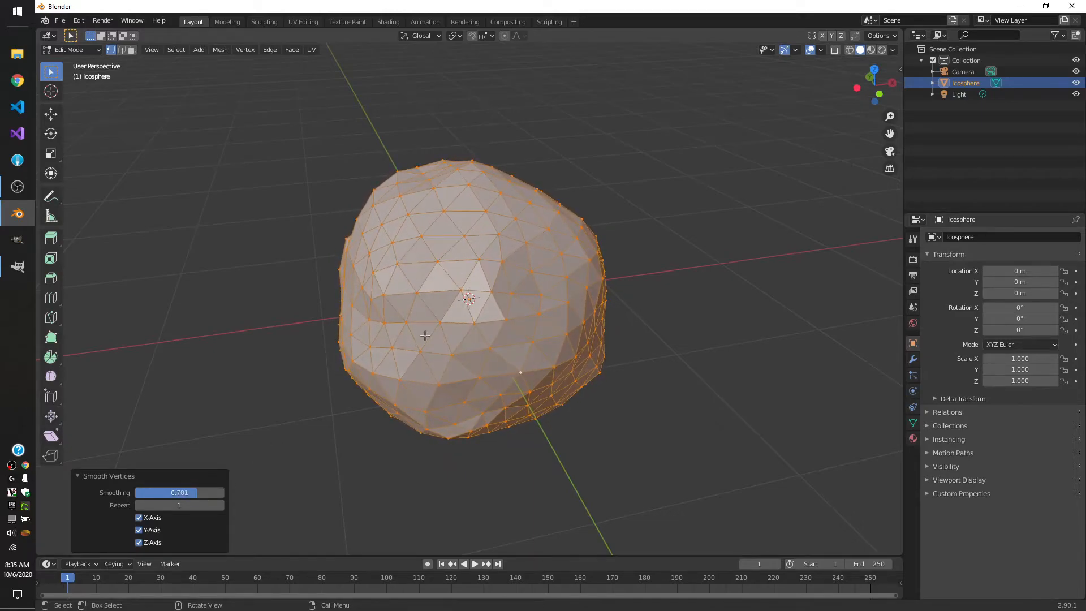
Step: Randomize all vertices by 0.1 m and smooth them once with a smoothing of 0.500
right_click(492, 287)
click(465, 275)
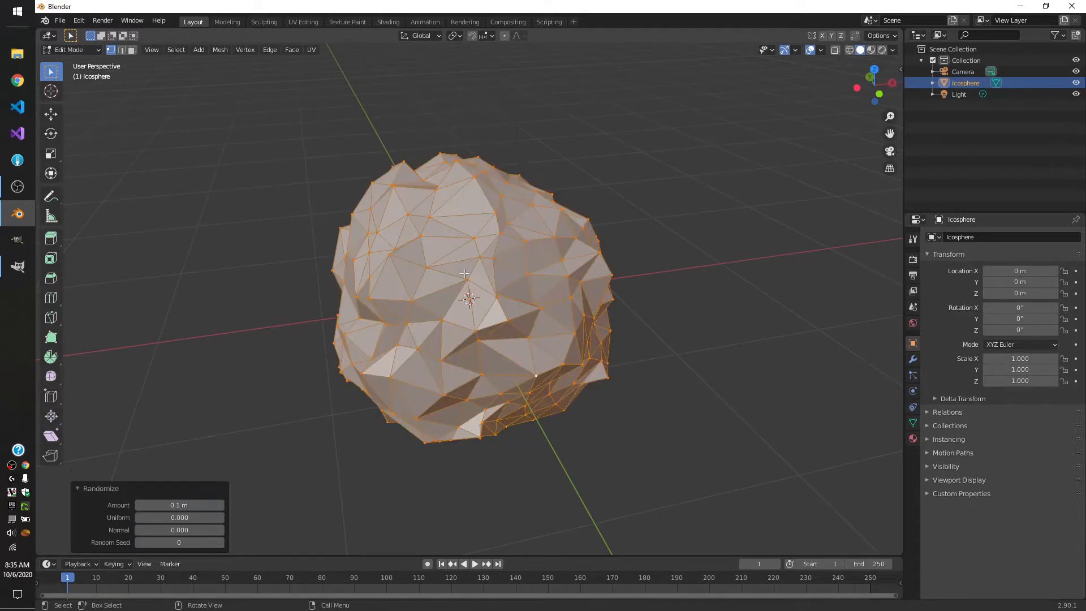
right_click(463, 270)
click(461, 283)
Step: Randomize all vertices again, smooth them in two passes of 0.500, and inspect the asteroid from several sides
right_click(459, 277)
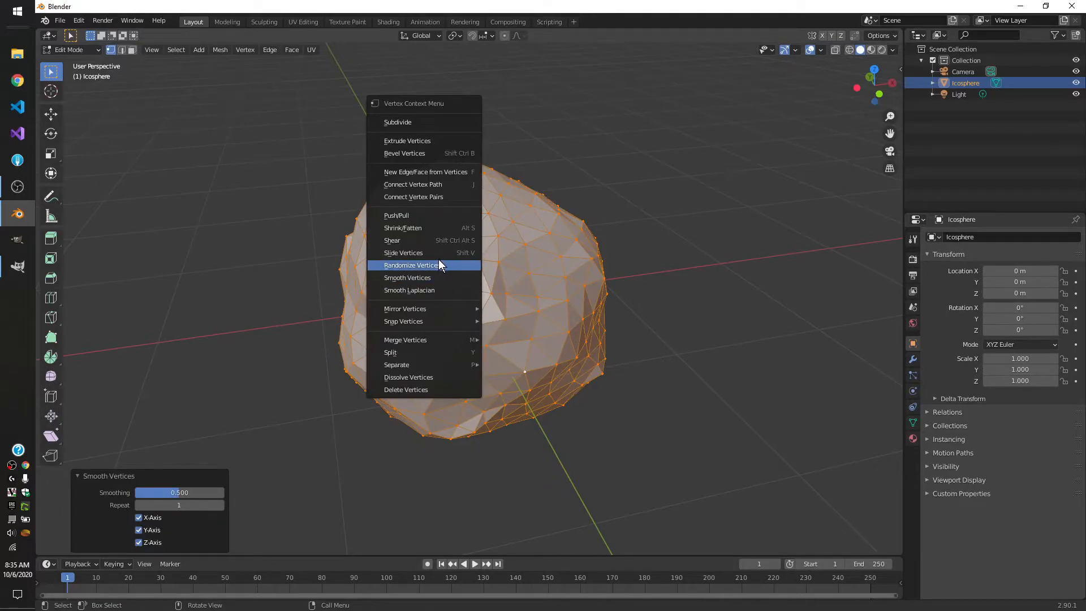
click(440, 263)
right_click(431, 270)
click(432, 277)
middle_drag(433, 272, 396, 283)
right_click(368, 289)
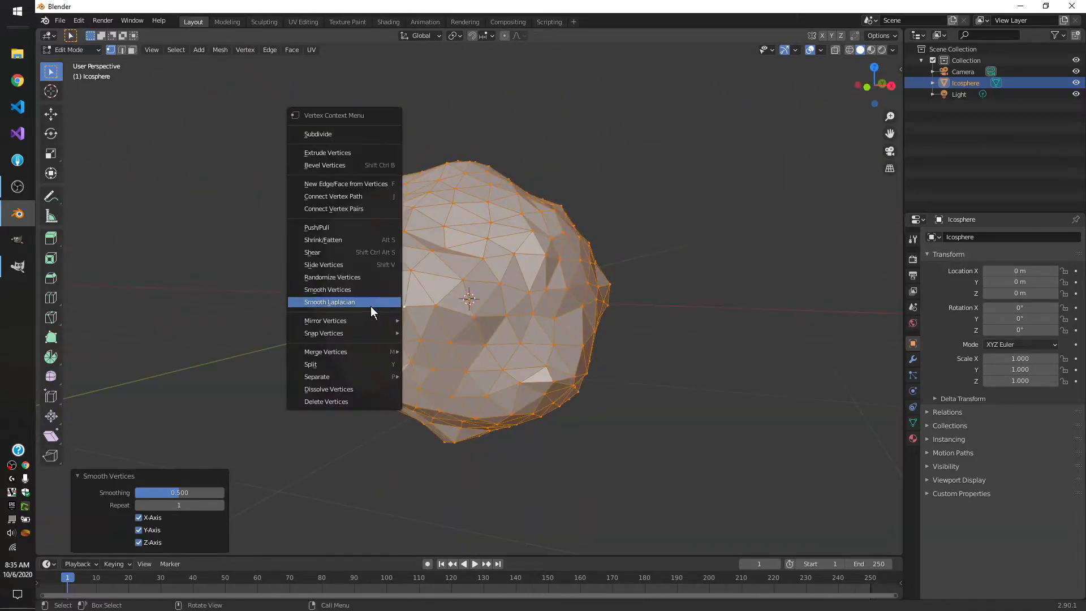
click(366, 289)
middle_drag(362, 306, 617, 313)
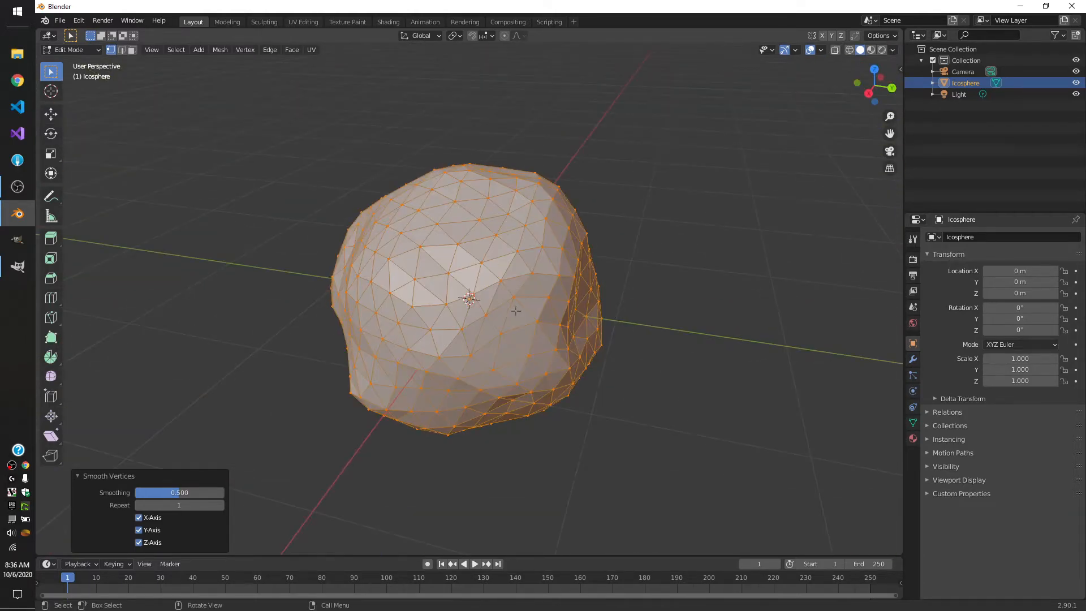
middle_drag(314, 287, 749, 313)
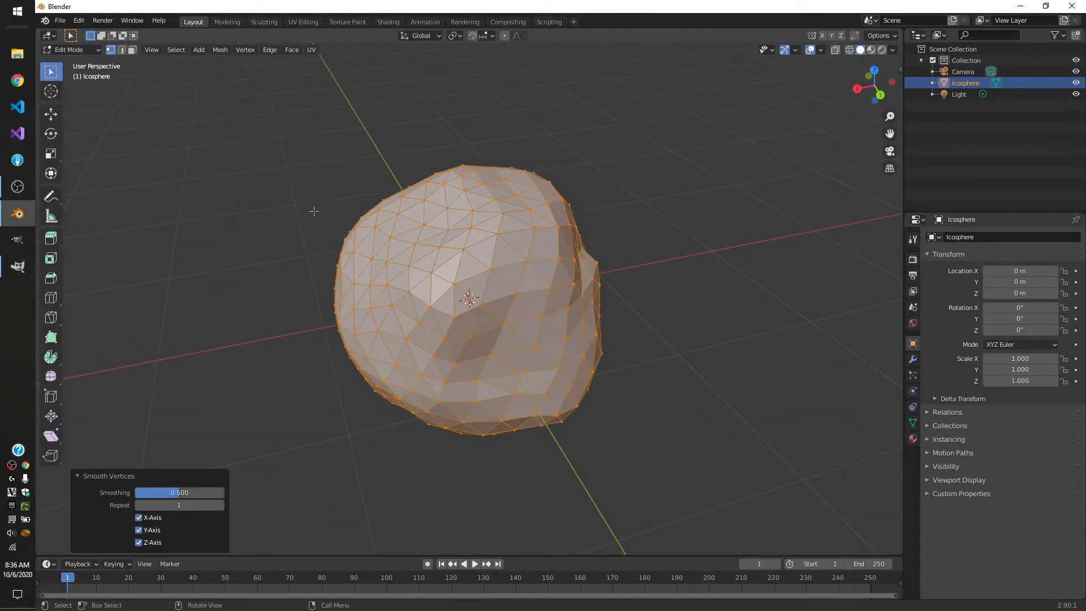
Step: Switch to GIMP and create a new image of 512 × 512 px
click(12, 275)
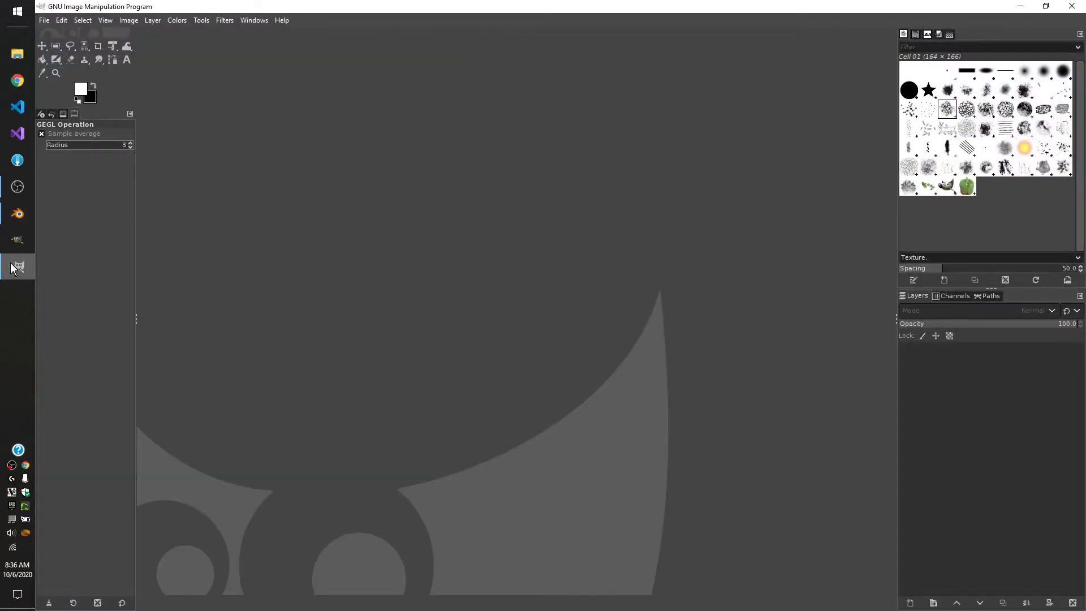
click(46, 21)
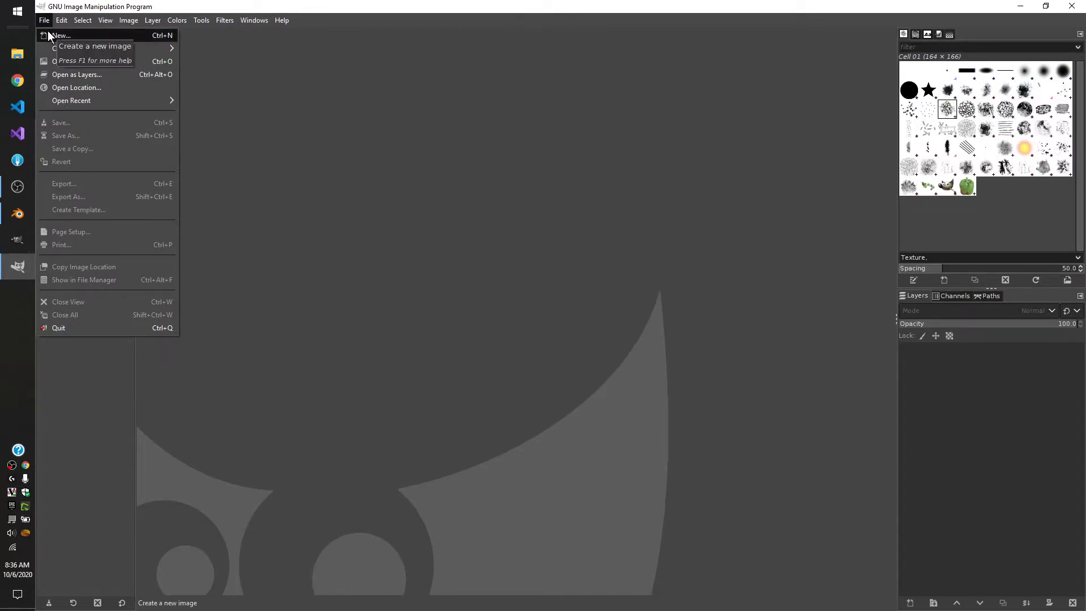
click(57, 35)
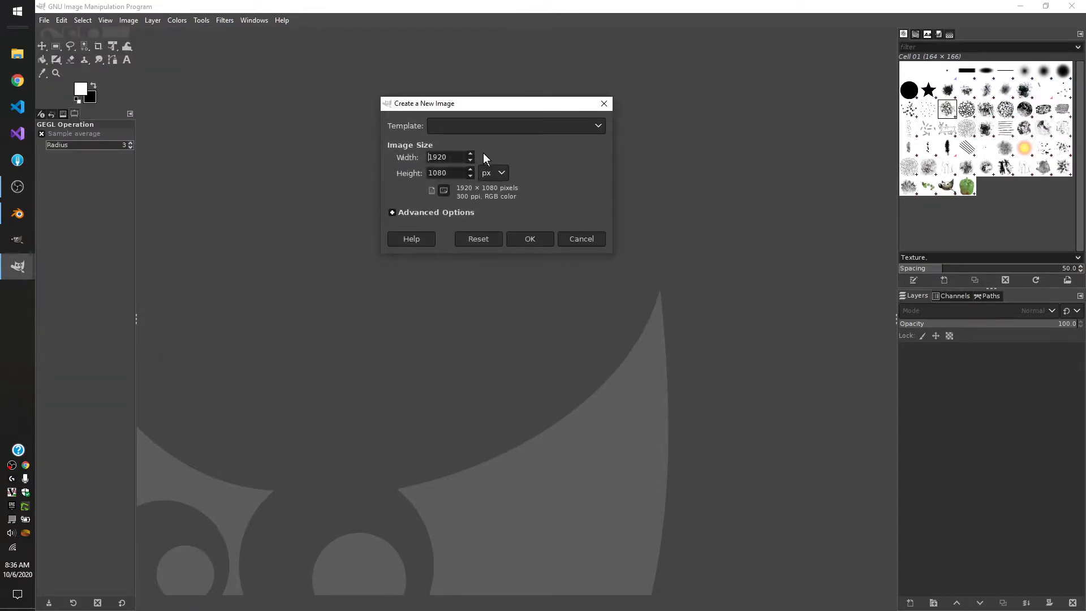
text(512)
key(Tab)
text(512)
click(525, 237)
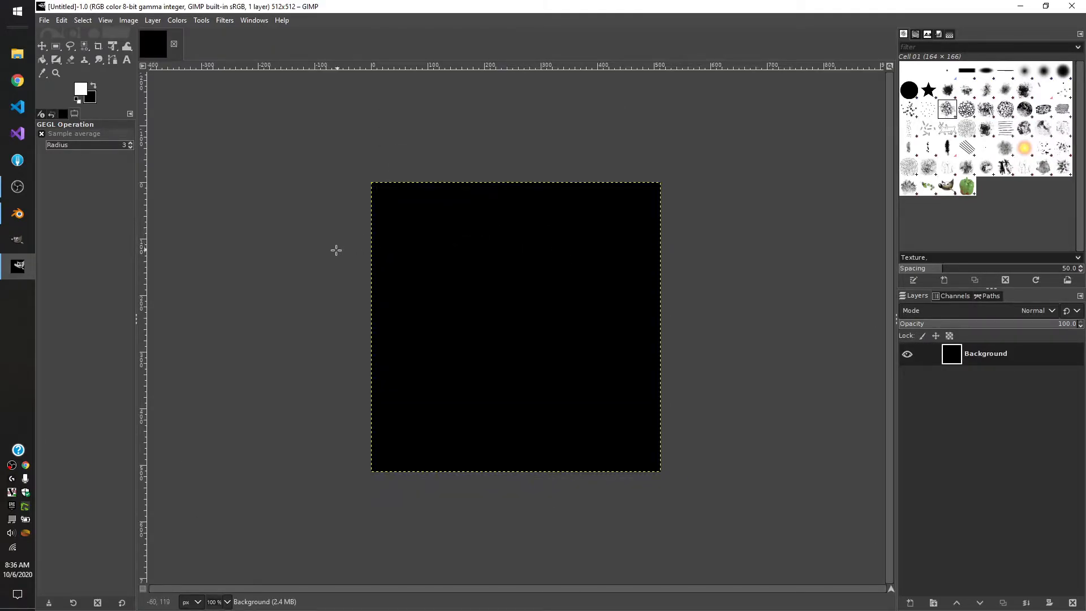
ctrl+scroll(333, 262, up, 1)
ctrl+scroll(361, 297, down, 1)
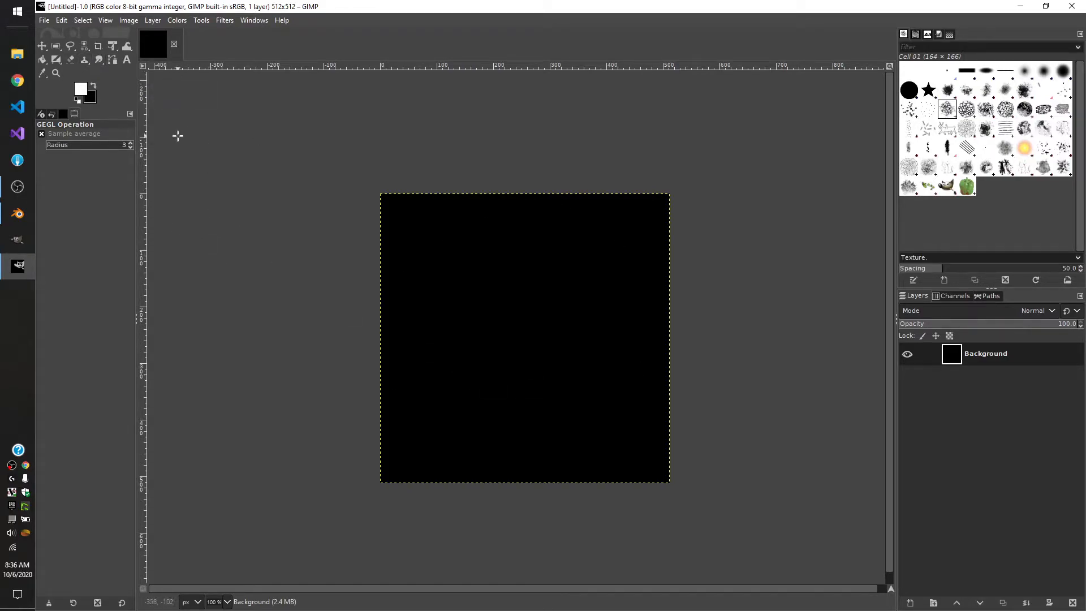
Step: Start a Solid Noise render on the Background layer with detail 5 and X and Y size of 4.788
click(220, 23)
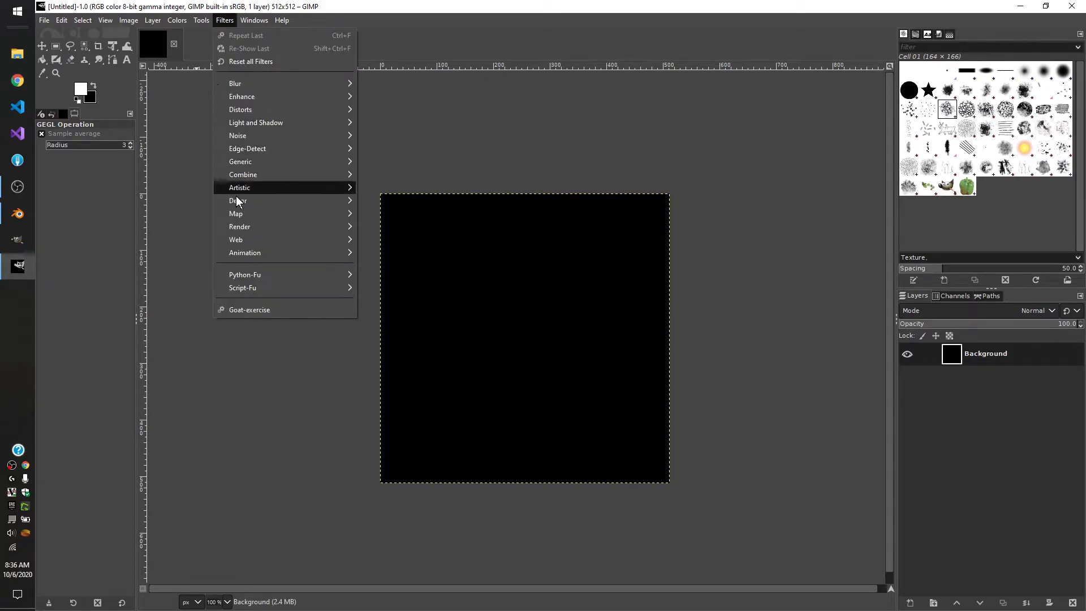
mouse_move(245, 230)
mouse_move(414, 239)
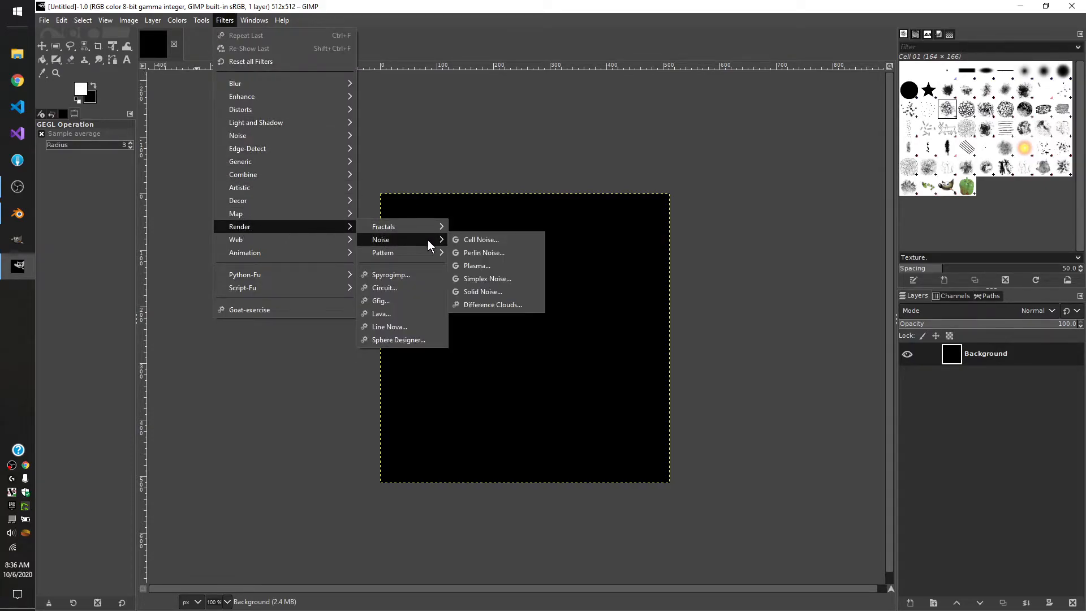
click(499, 291)
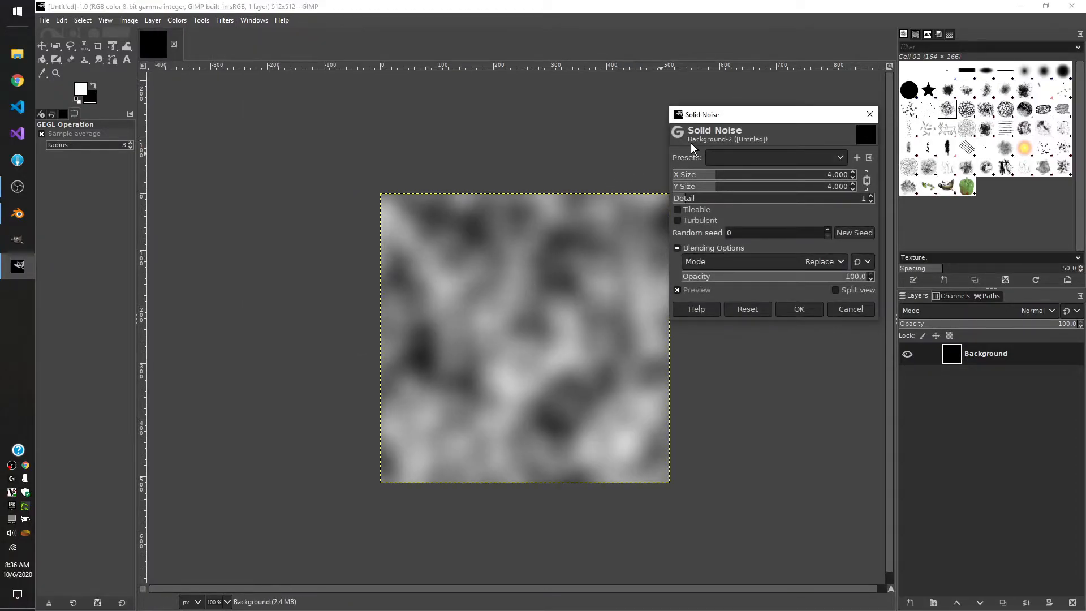
click(687, 199)
scroll(707, 200, up, 1)
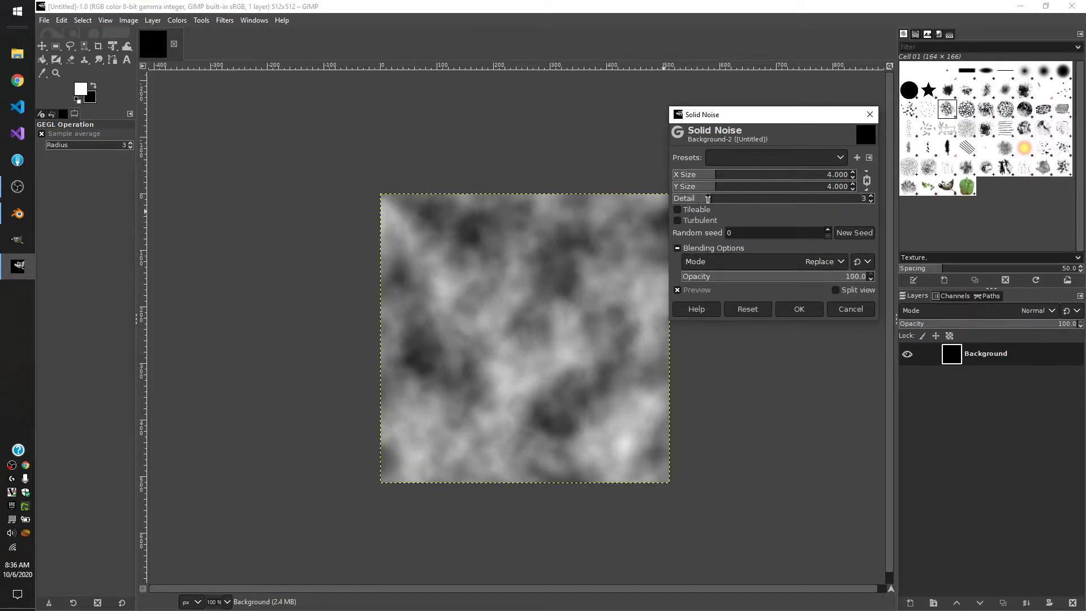
click(731, 198)
click(706, 175)
mouse_move(706, 175)
mouse_down()
mouse_move(804, 184)
mouse_move(708, 187)
mouse_move(724, 185)
mouse_up()
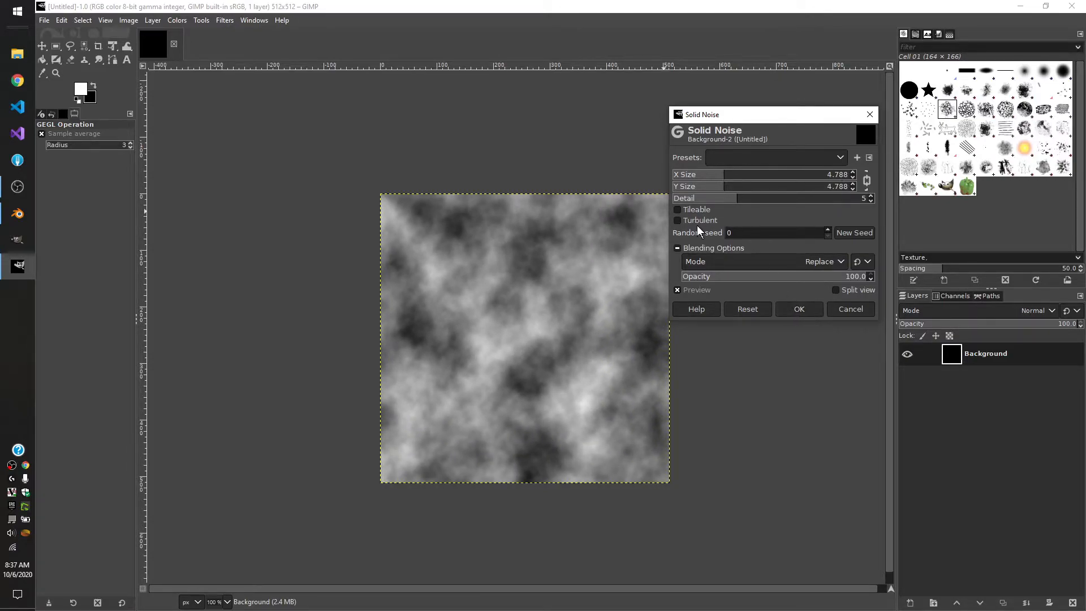
Step: Make the solid noise turbulent and apply it to the Background layer
click(678, 221)
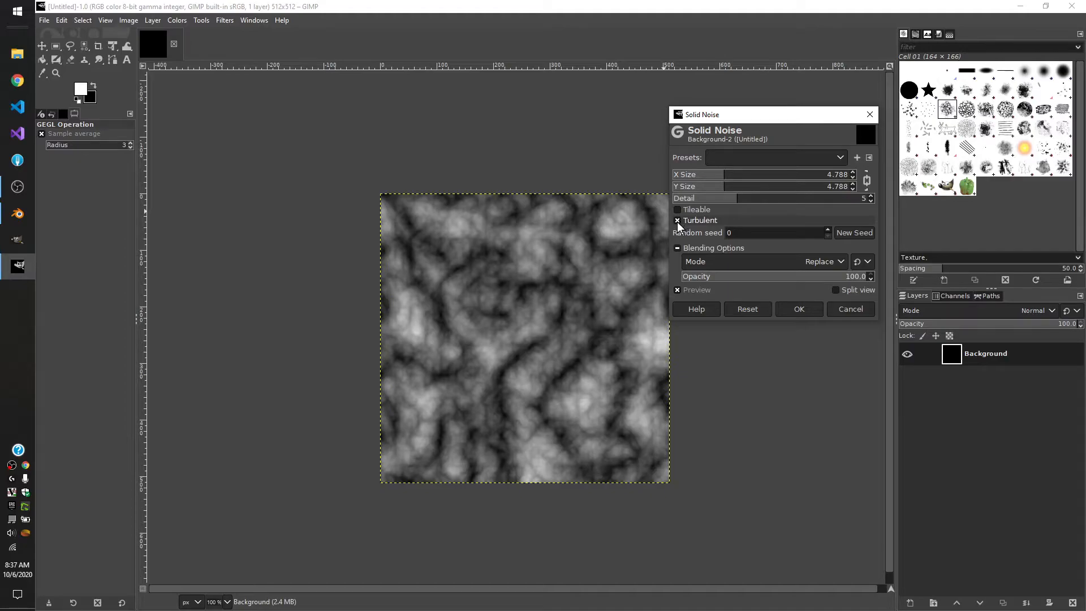
click(677, 221)
click(676, 222)
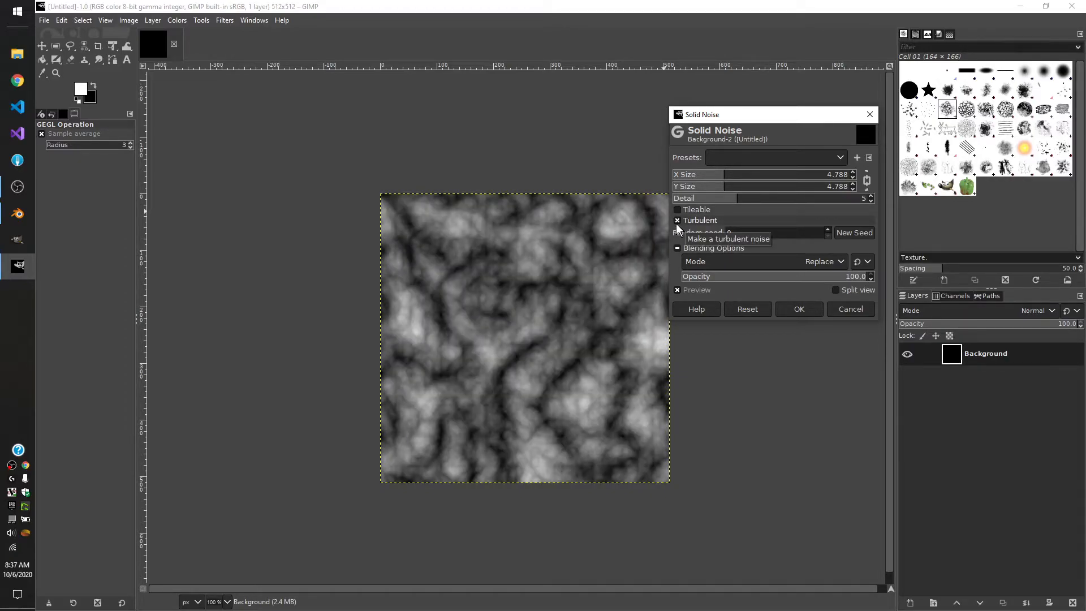
click(800, 309)
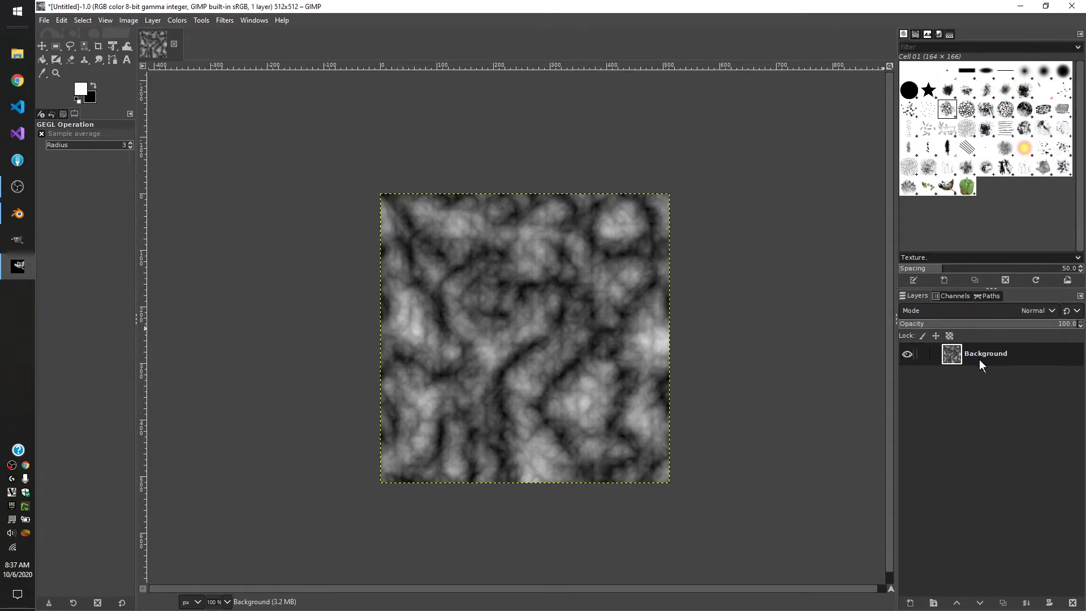
Step: Add a new 512 × 512 px layer filled with transparency above the Background layer
click(152, 20)
click(157, 34)
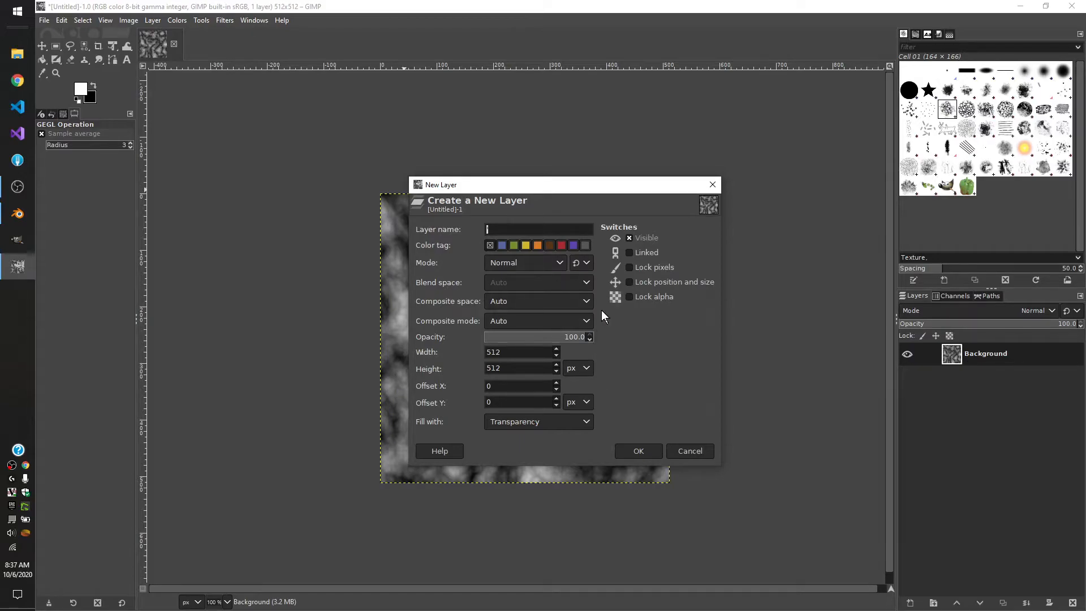
click(639, 451)
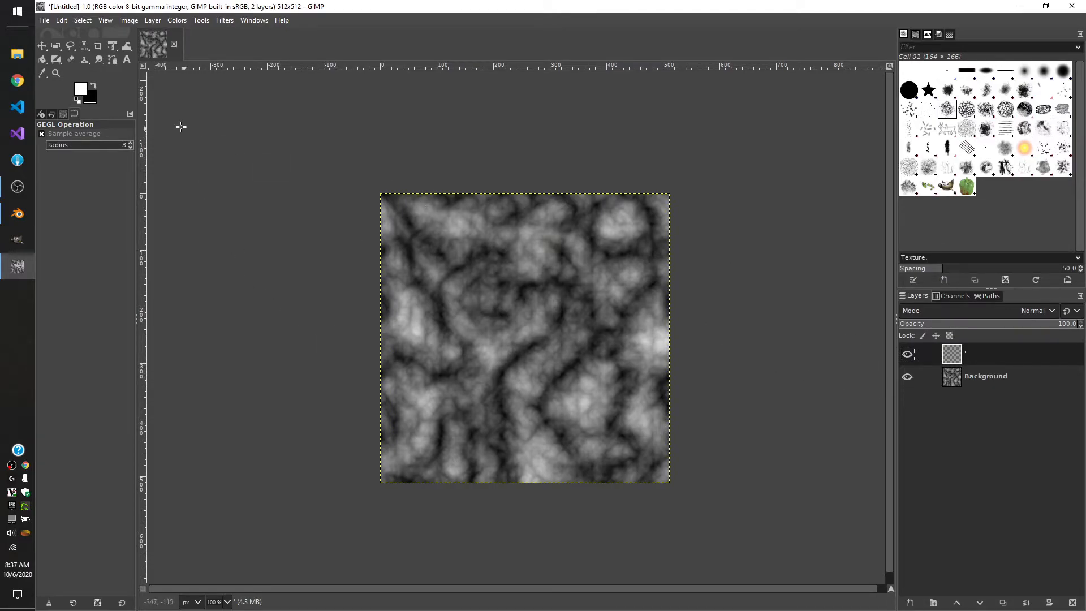
Step: Bucket-fill the whole new layer with the Slate pattern
click(67, 60)
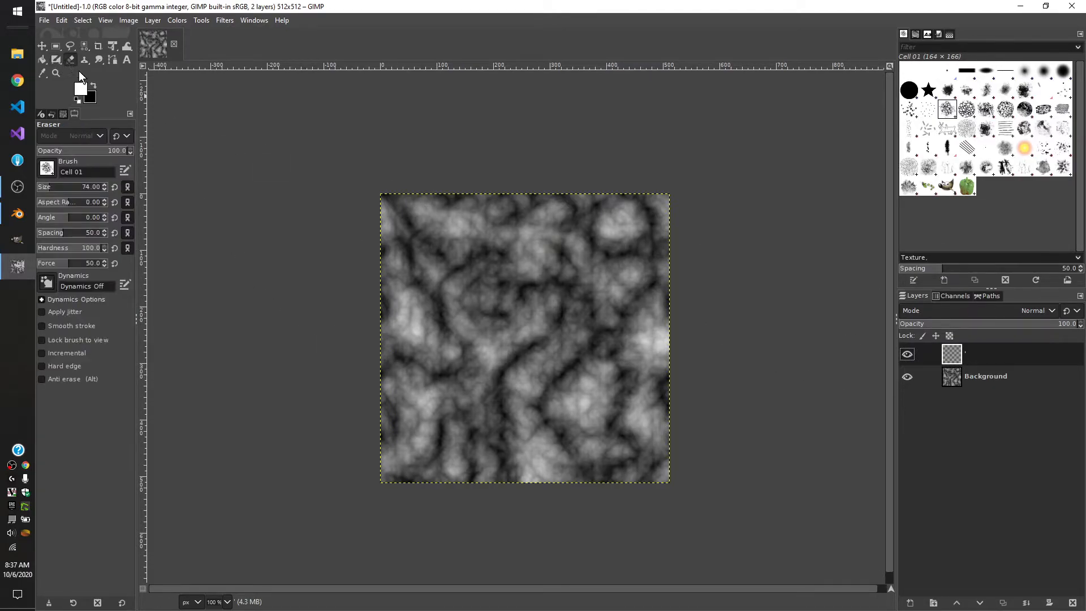
click(42, 60)
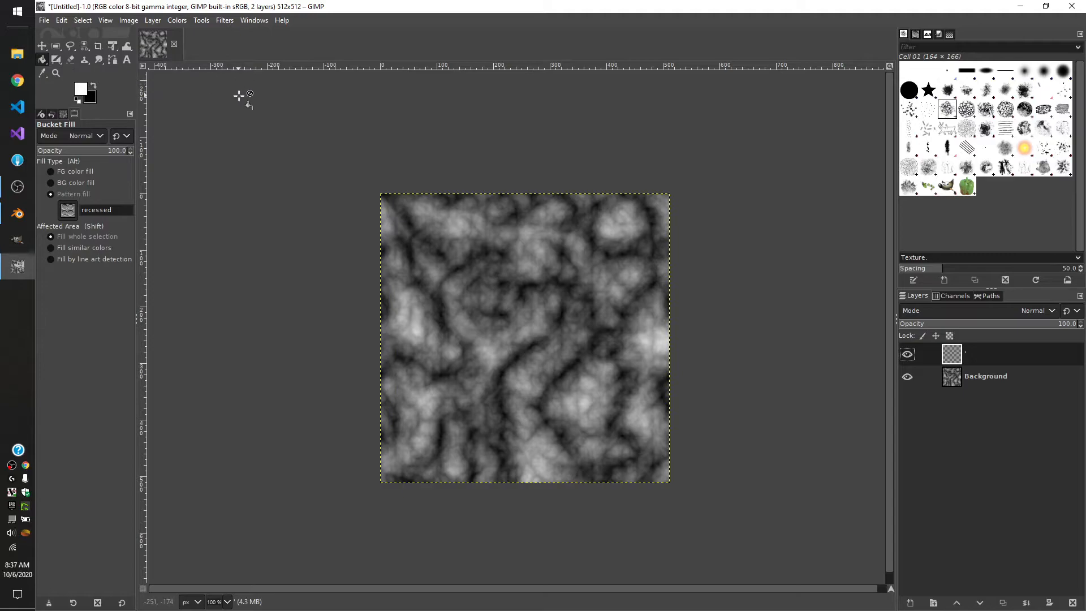
click(68, 210)
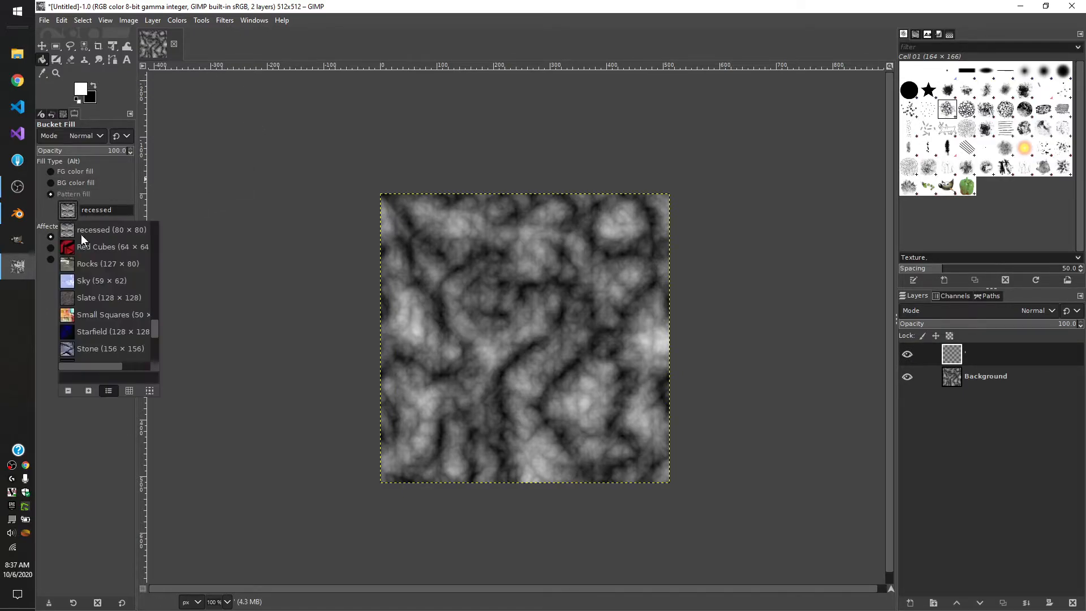
scroll(113, 283, down, 1)
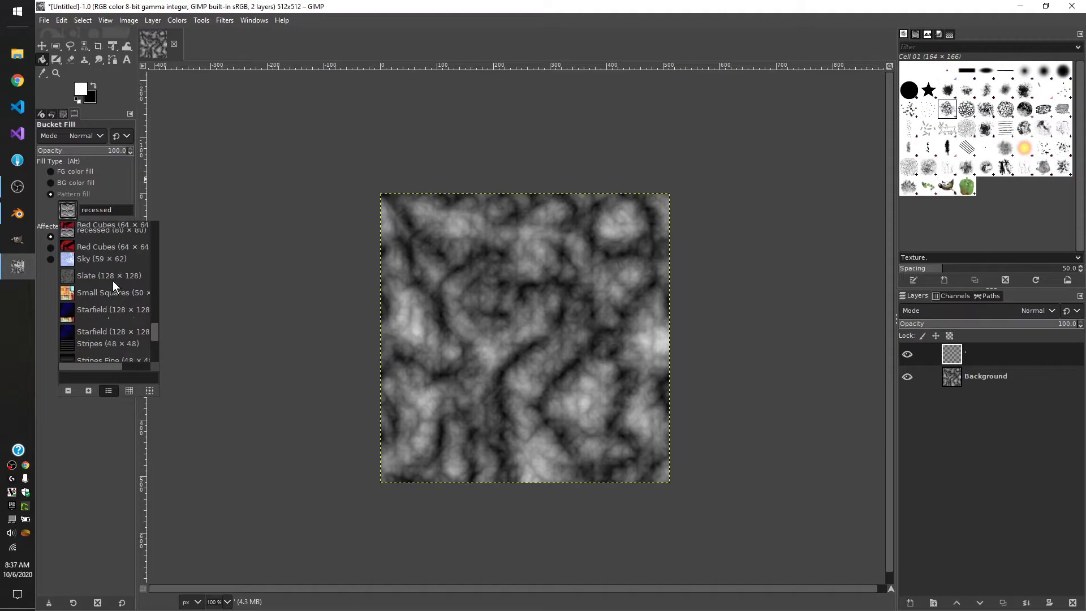
click(67, 276)
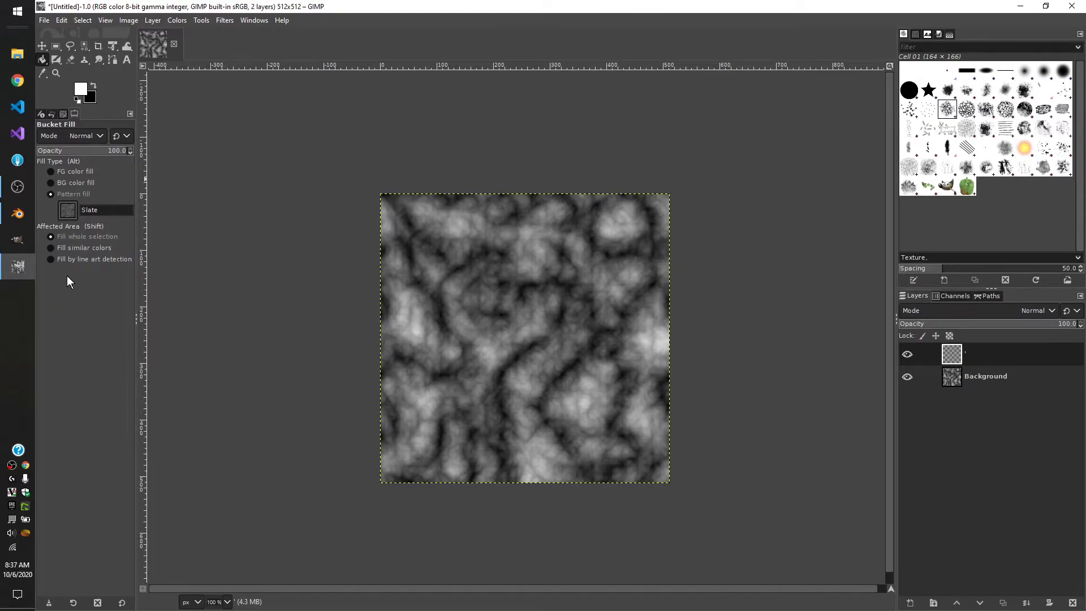
click(499, 286)
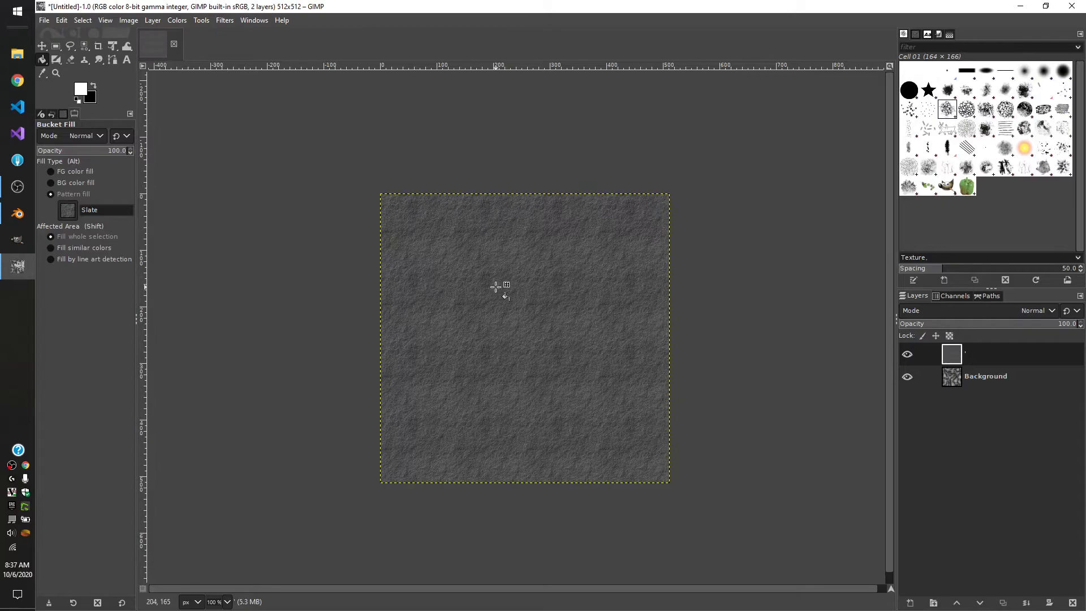
Step: Check the slate texture closely and set its layer opacity to 87.0 so it blends with the noise
ctrl+scroll(629, 290, up, 2)
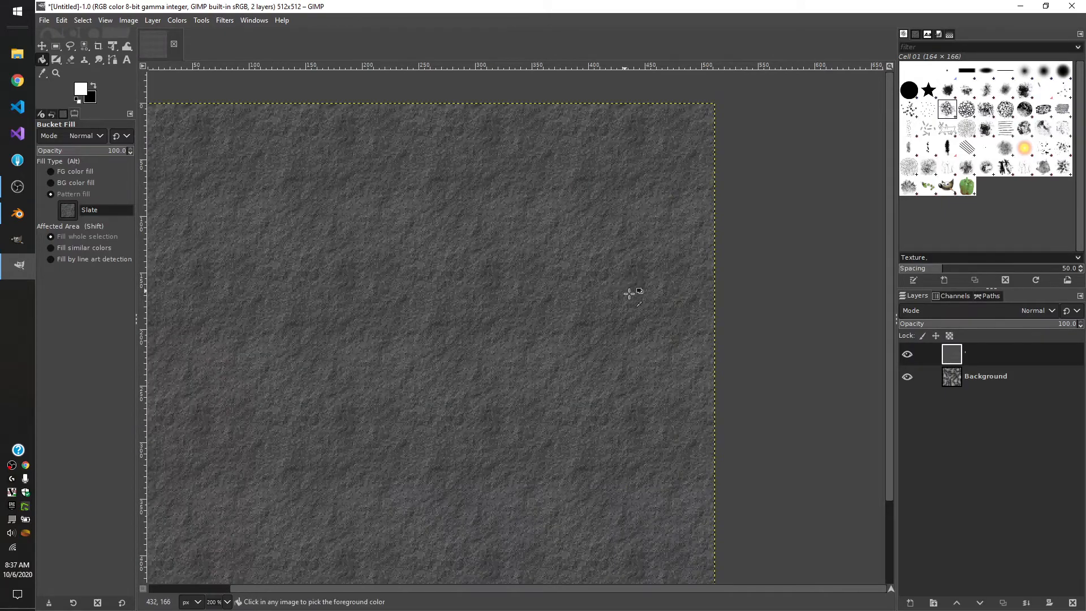
ctrl+scroll(430, 315, down, 2)
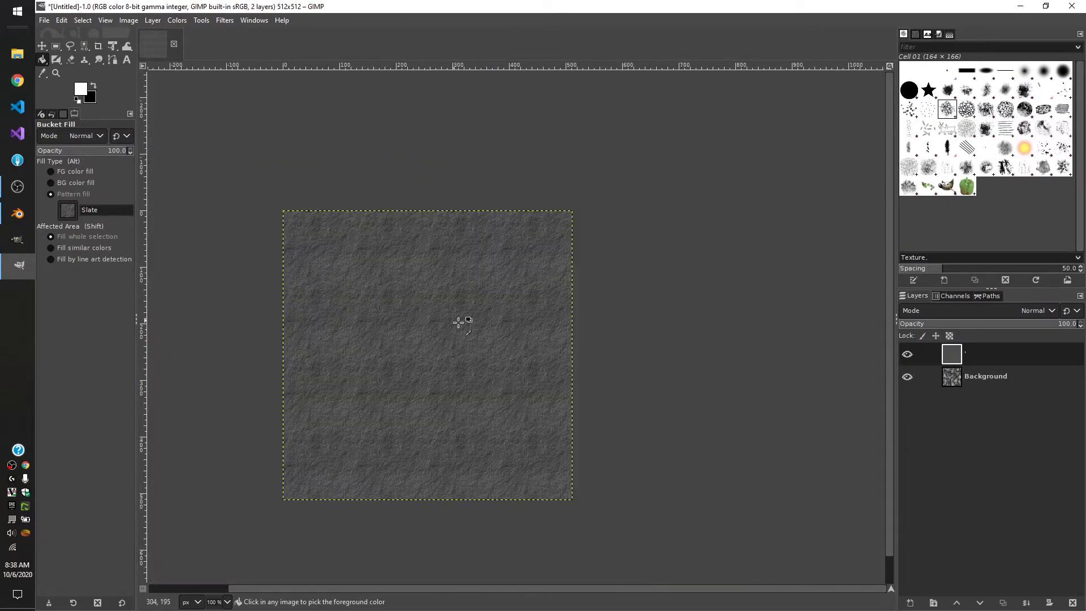
ctrl+scroll(536, 470, up, 2)
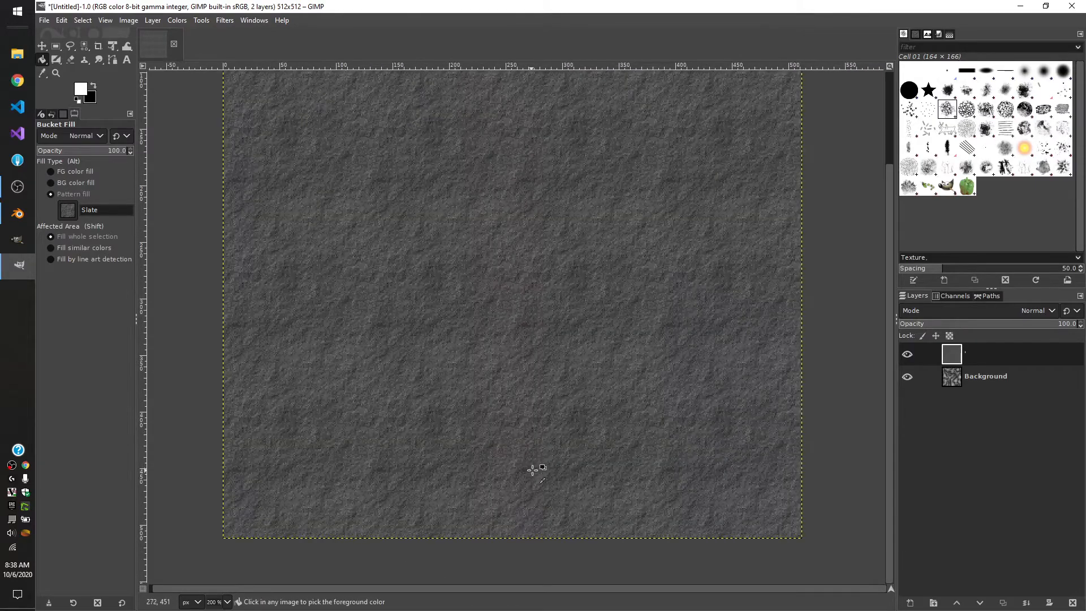
scroll(600, 430, down, 1)
ctrl+scroll(613, 432, down, 1)
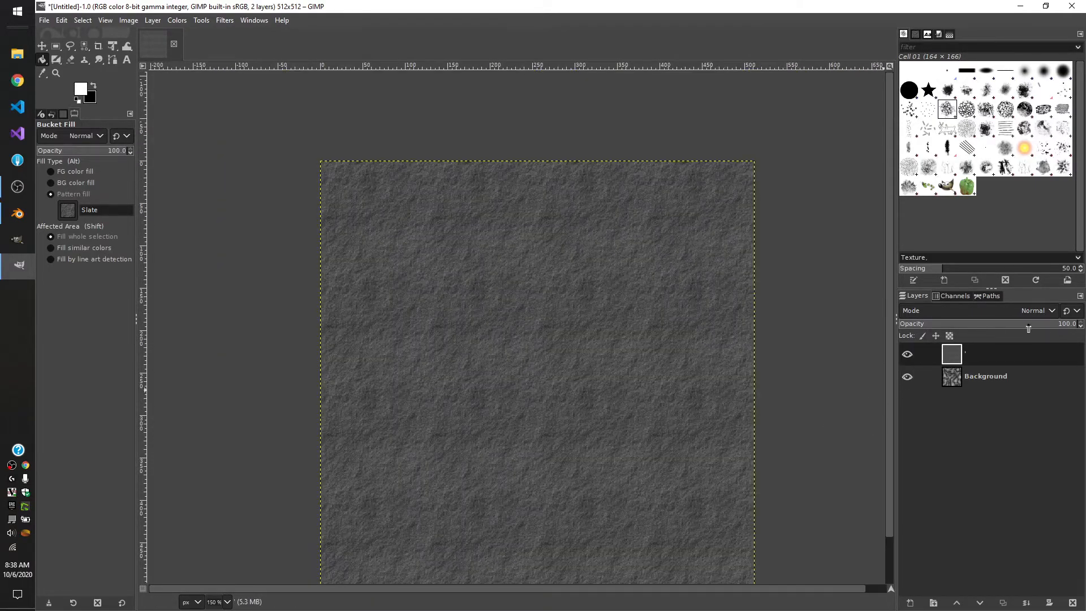
mouse_move(1062, 324)
mouse_down()
mouse_move(1024, 330)
mouse_move(1056, 327)
mouse_up()
scroll(838, 352, down, 2)
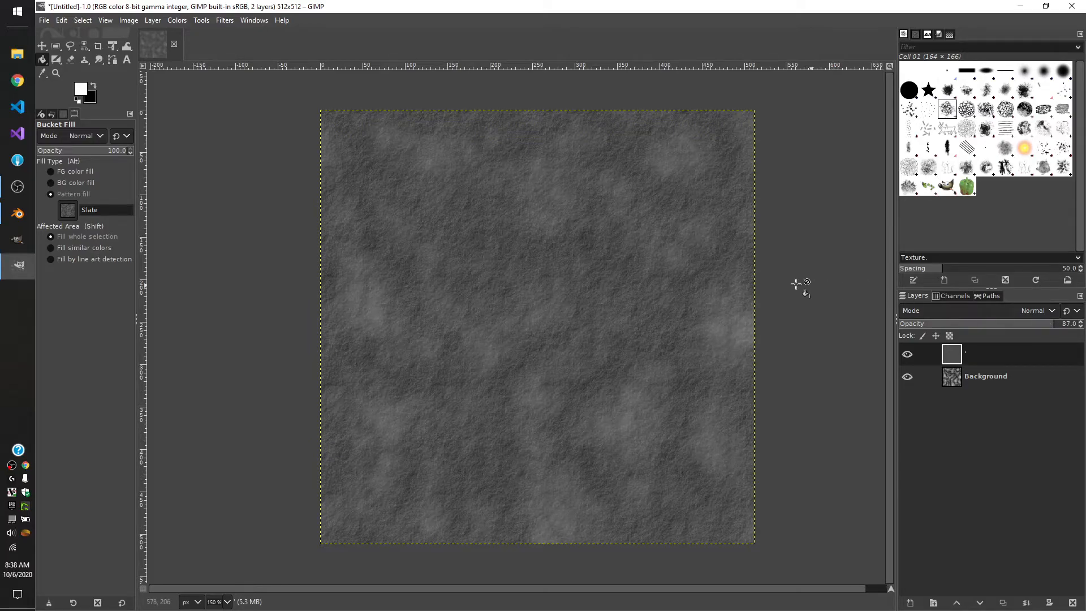
Step: Merge the visible slate layer and the Background layer into a single layer
scroll(798, 273, right, 1)
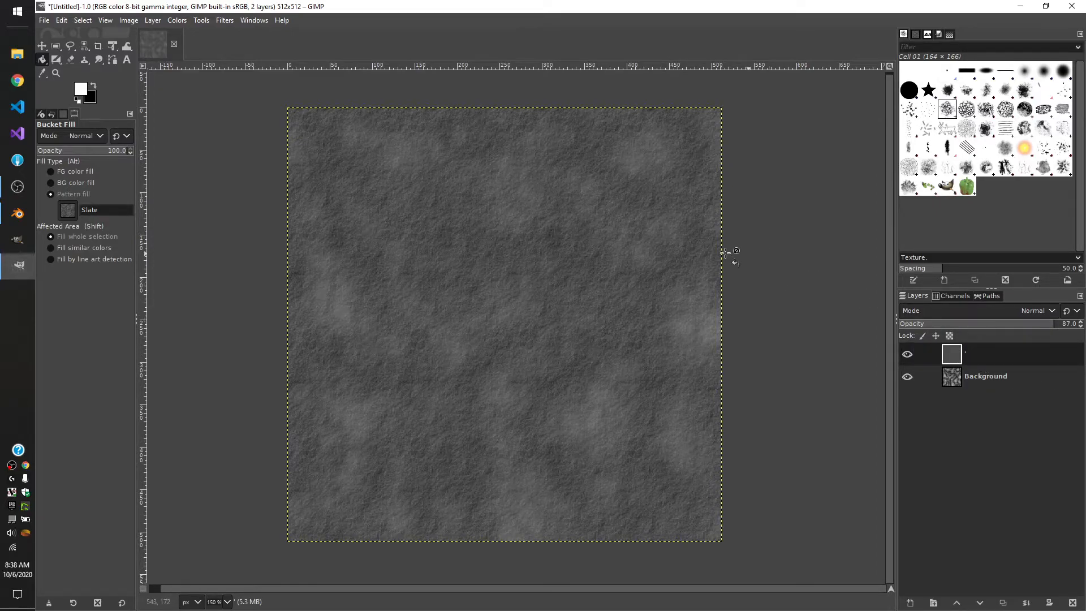
right_click(953, 356)
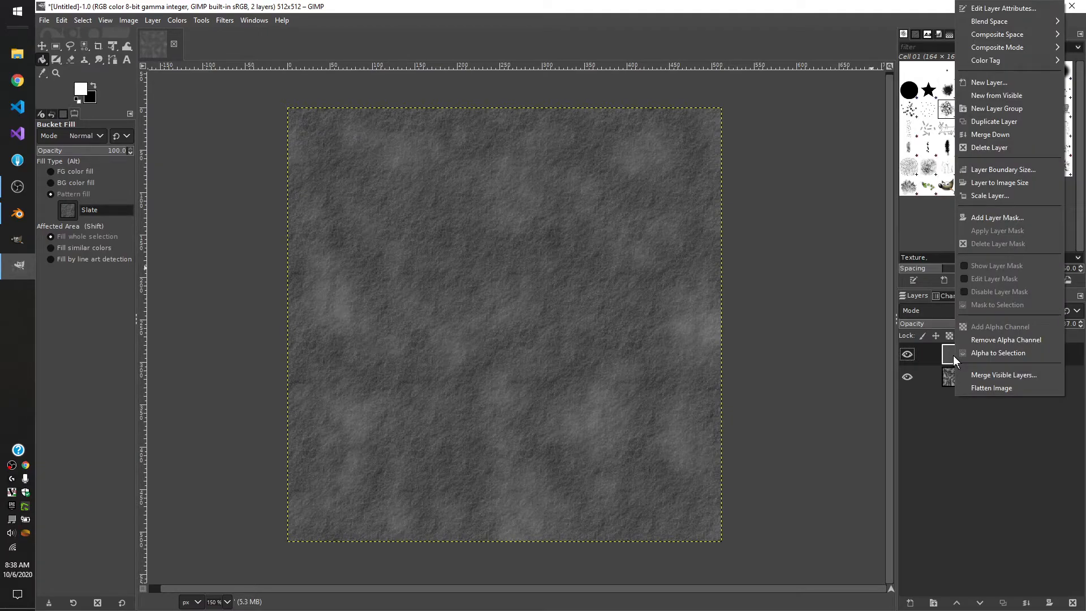
click(998, 375)
click(1012, 447)
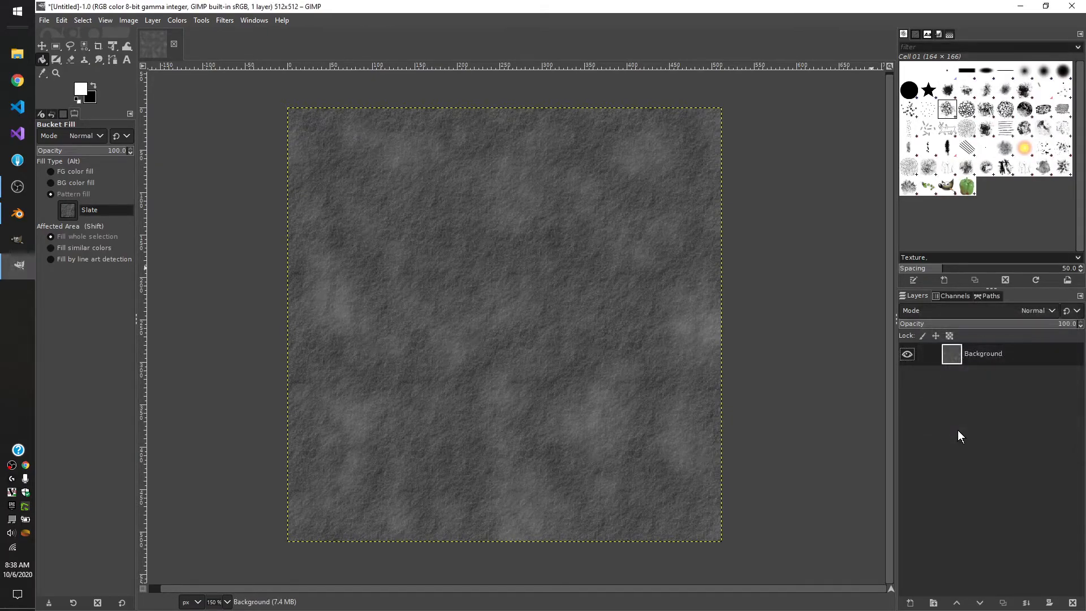
Step: Apply a Gaussian Blur to the merged rock texture with Size X and Size Y at 4.50
ctrl+scroll(640, 286, down, 5)
ctrl+scroll(681, 341, up, 4)
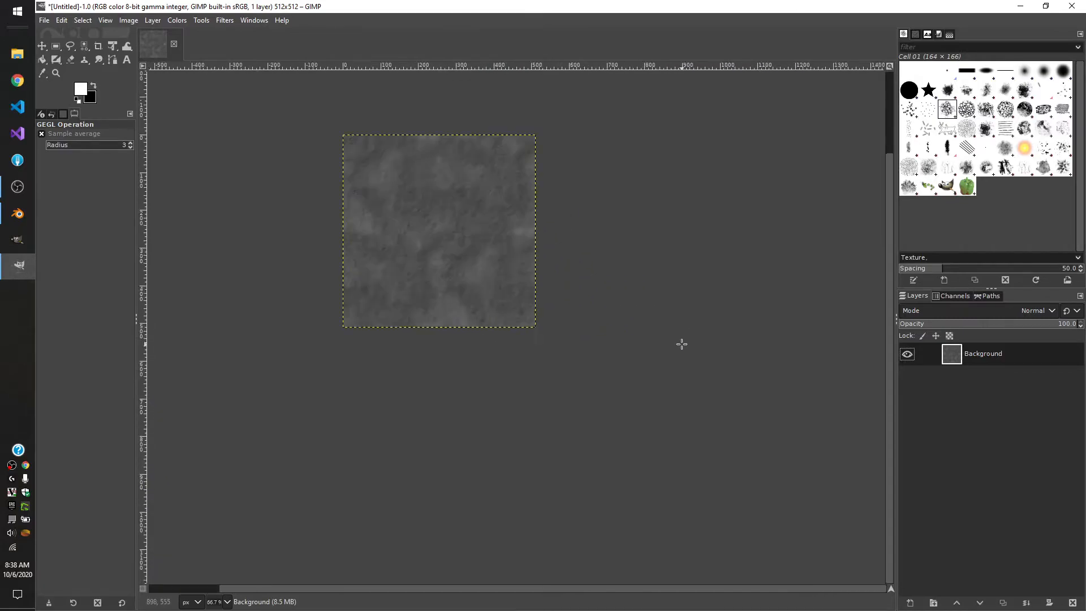
ctrl+scroll(685, 339, up, 1)
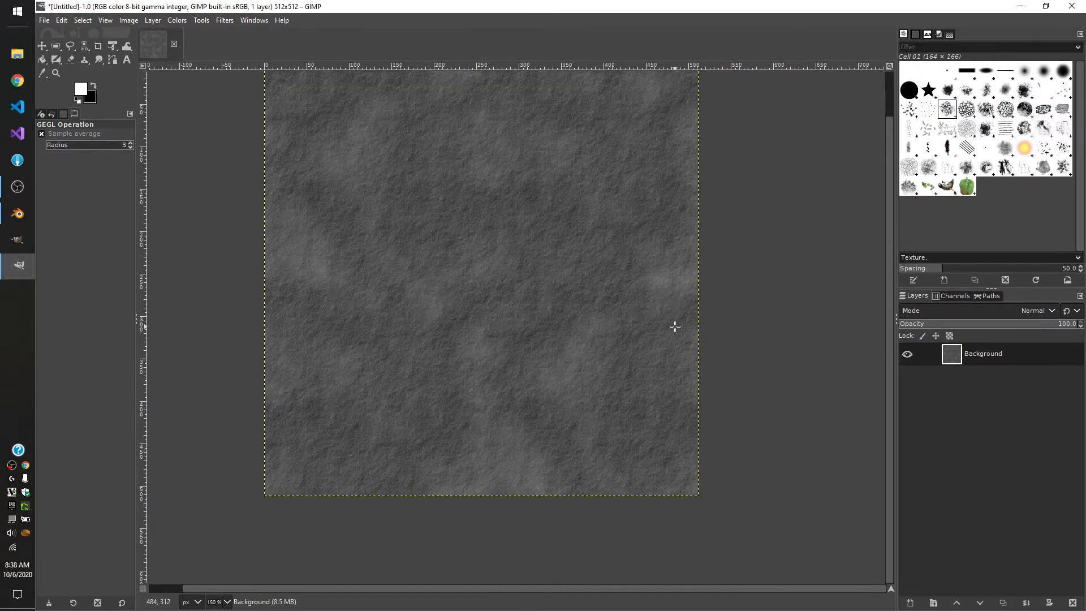
ctrl+scroll(623, 323, up, 1)
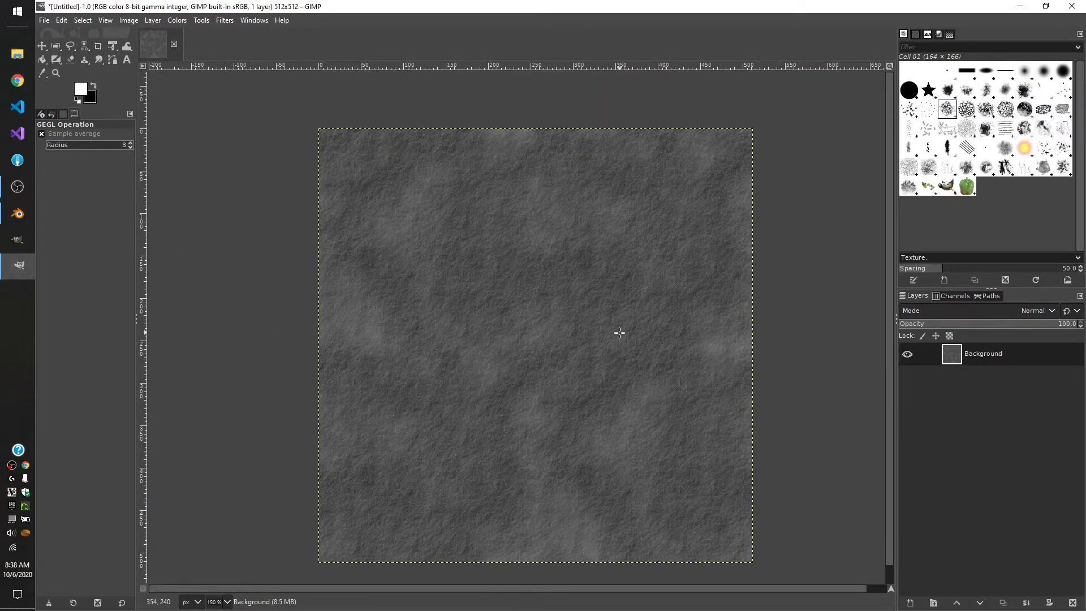
ctrl+scroll(606, 308, down, 1)
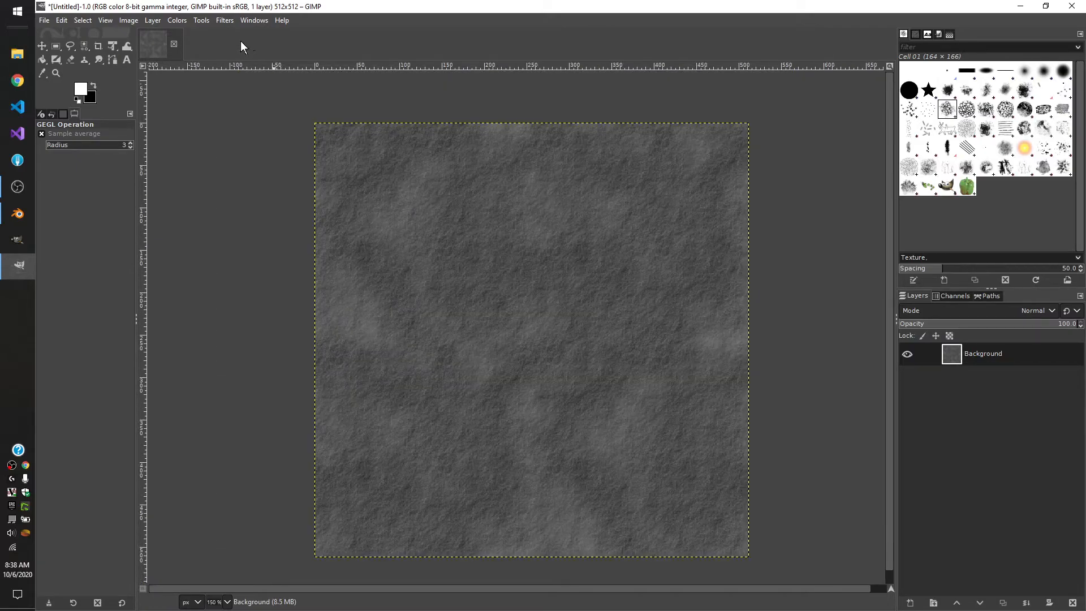
click(224, 20)
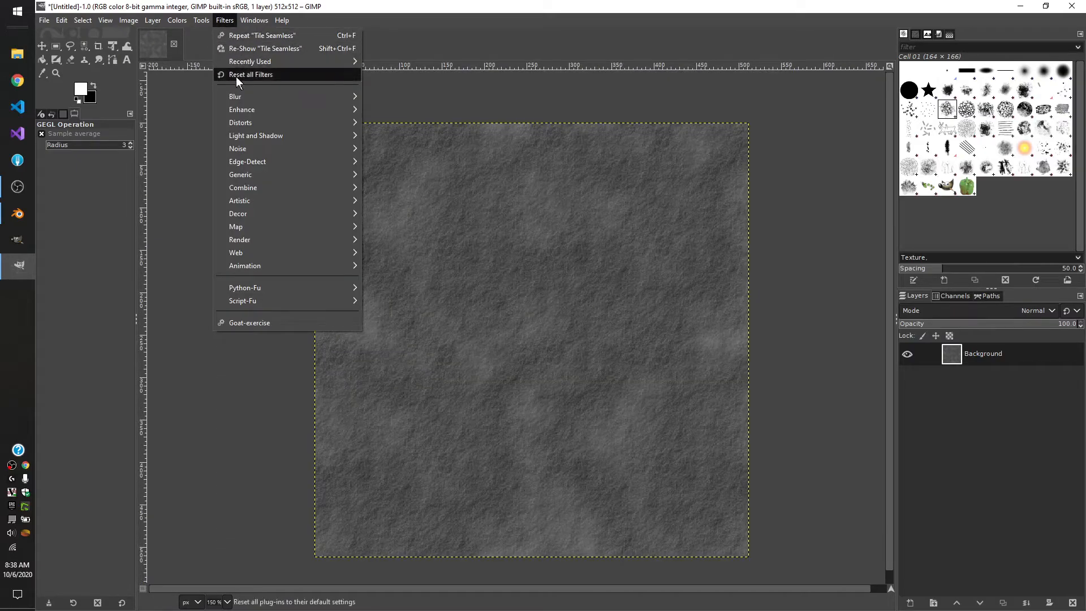
mouse_move(239, 97)
click(399, 110)
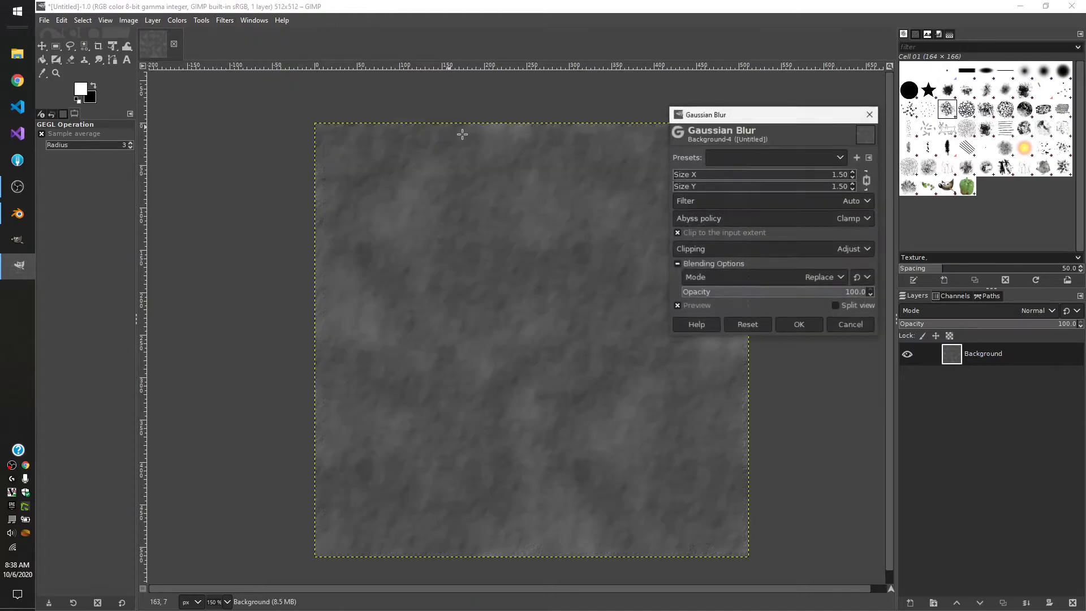
click(853, 172)
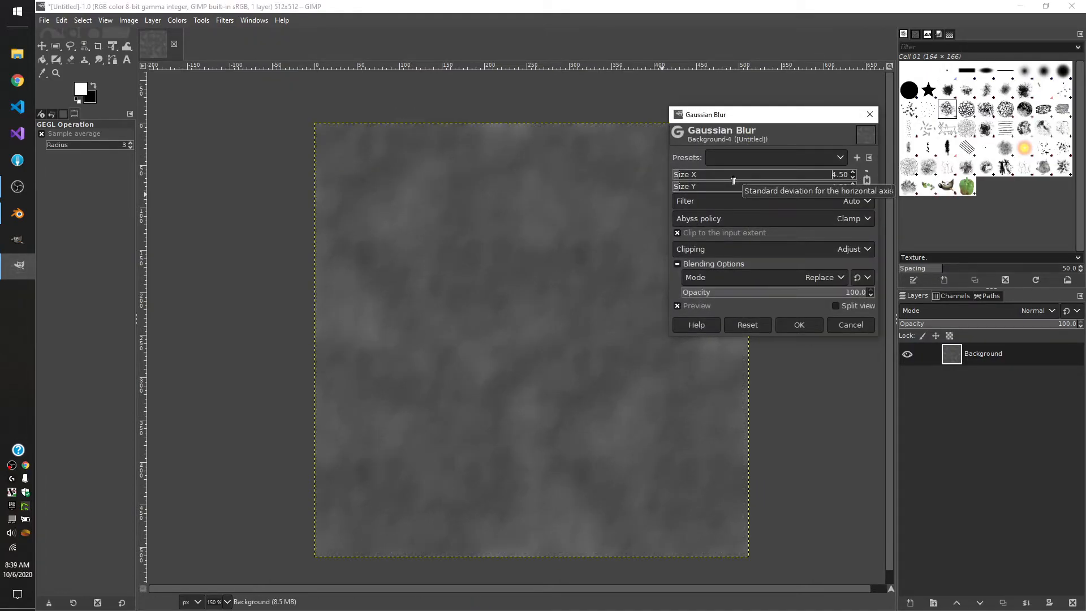
click(853, 173)
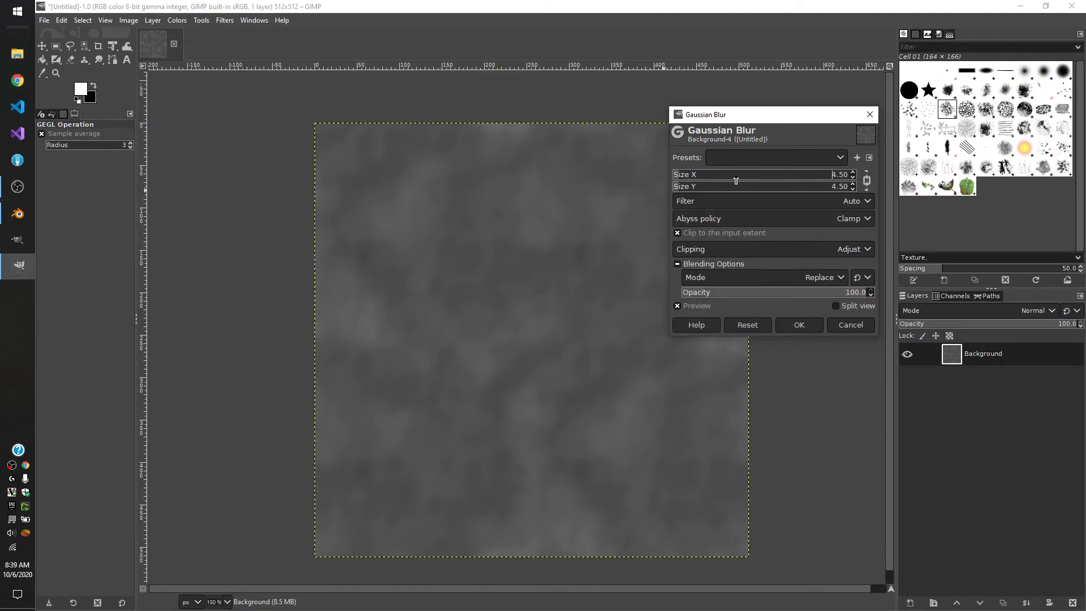
click(800, 324)
Step: Apply the Tile Seamless filter to the blurred texture and check the result at different magnifications
click(225, 20)
mouse_move(317, 226)
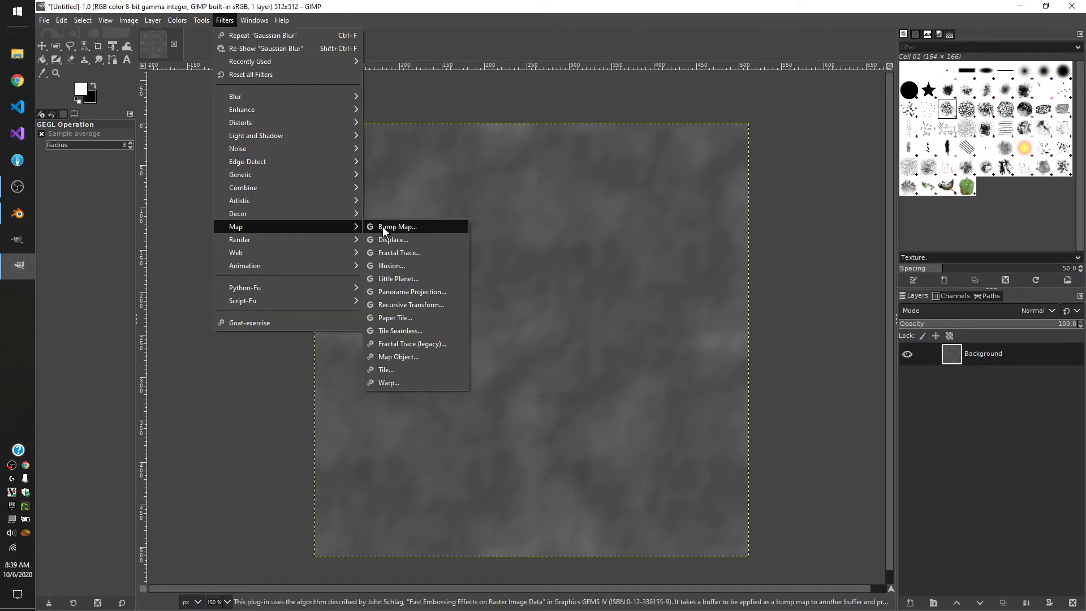
click(407, 330)
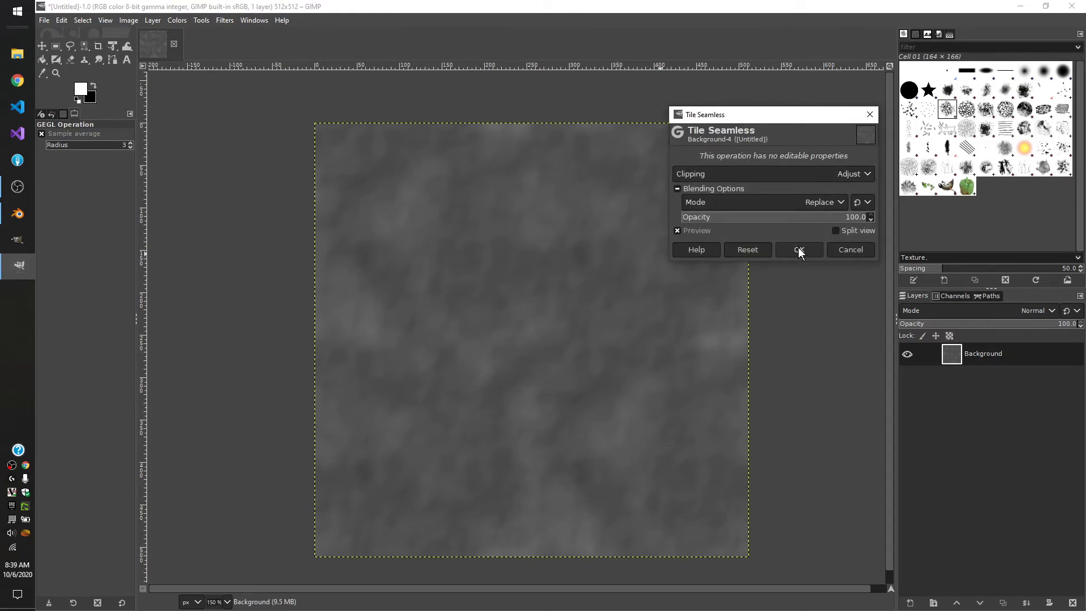
click(799, 251)
ctrl+scroll(698, 330, down, 3)
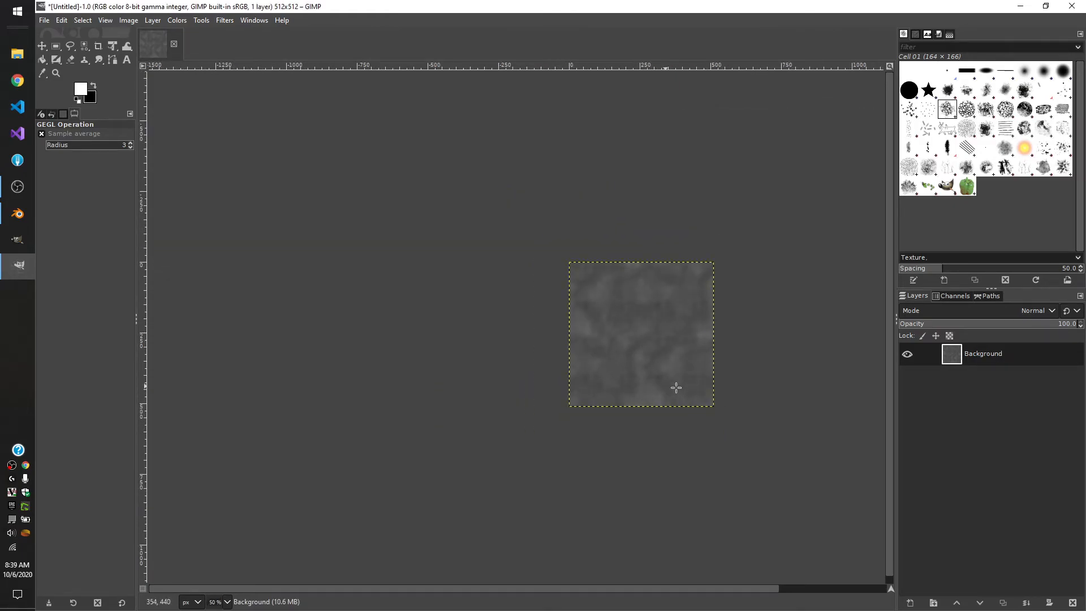
ctrl+scroll(718, 368, down, 1)
ctrl+scroll(712, 357, down, 2)
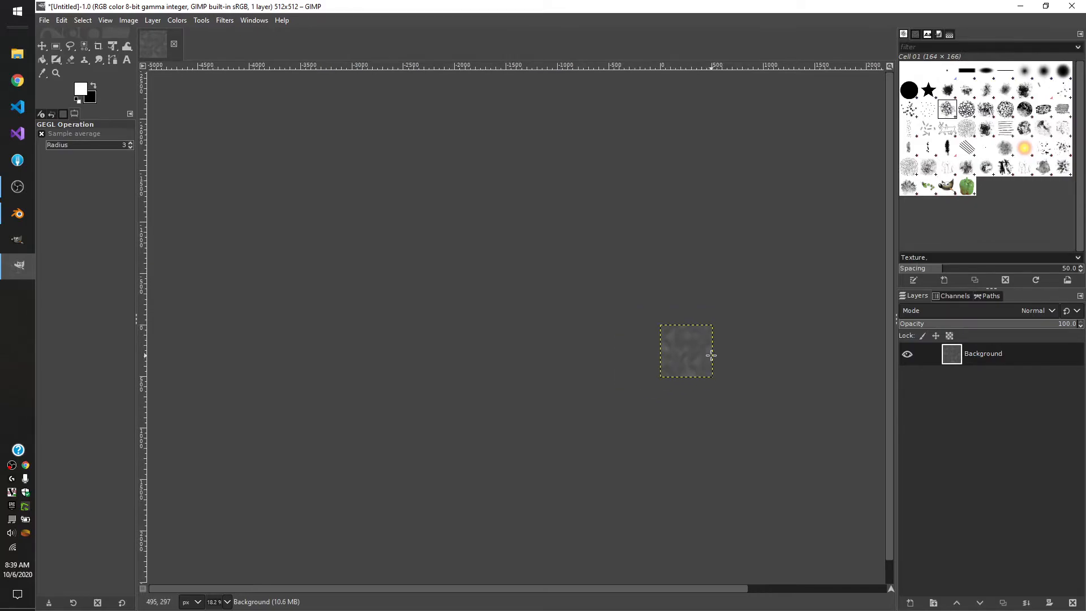
key(shift+2)
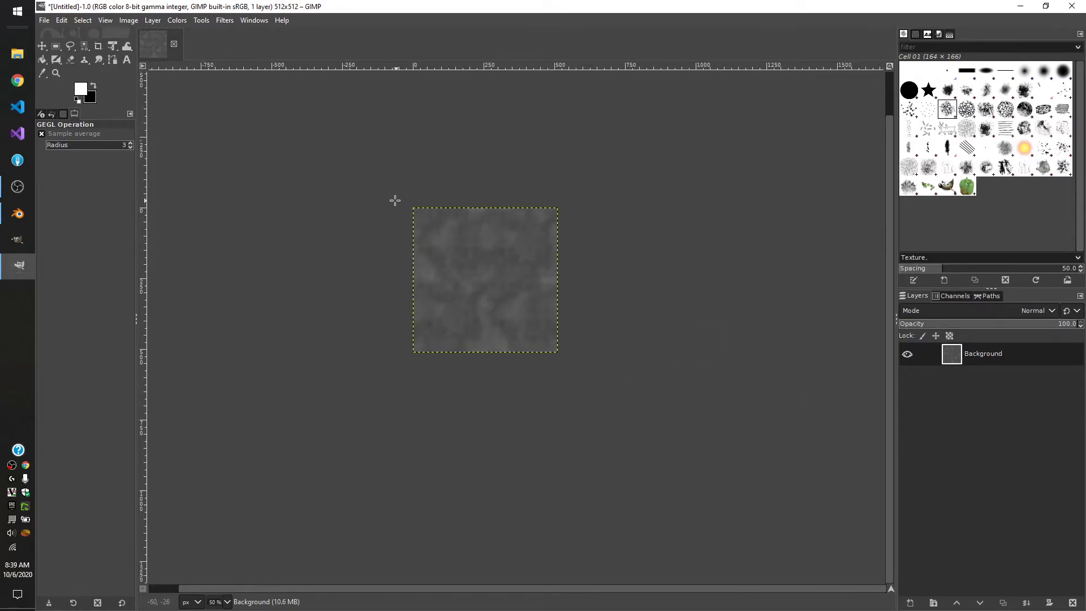
key(1)
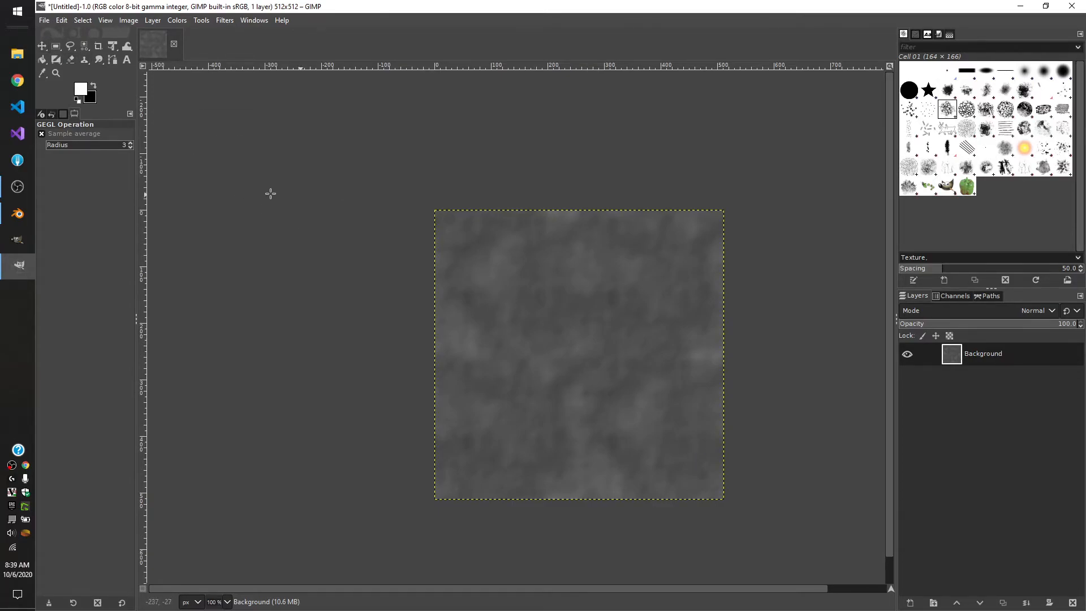
Step: Export the texture as rocktex4.png to the CreatedImage folder on drive D with the default PNG options
click(44, 21)
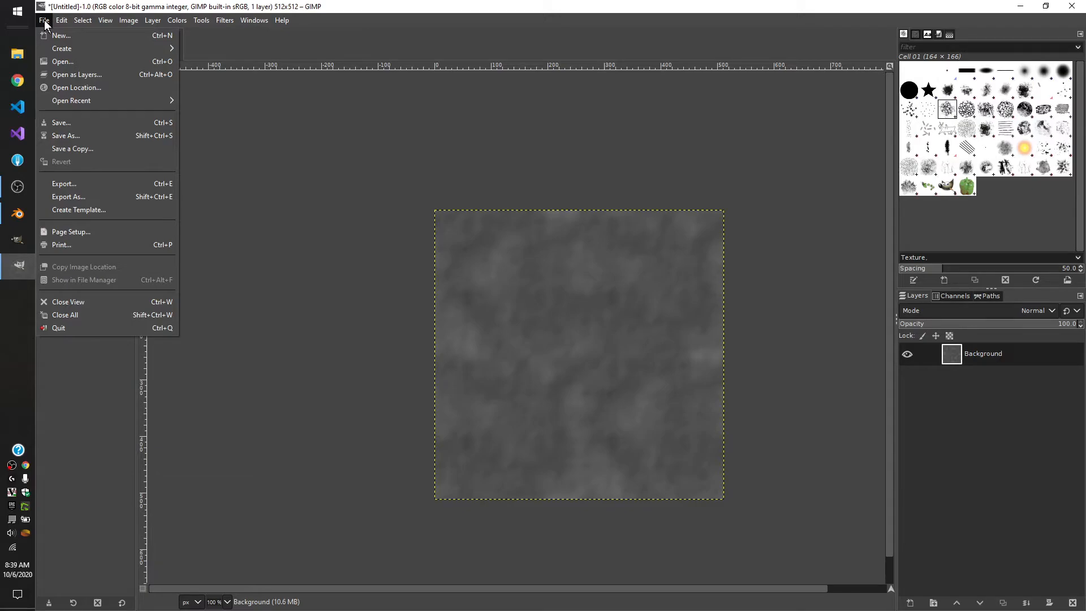
click(90, 183)
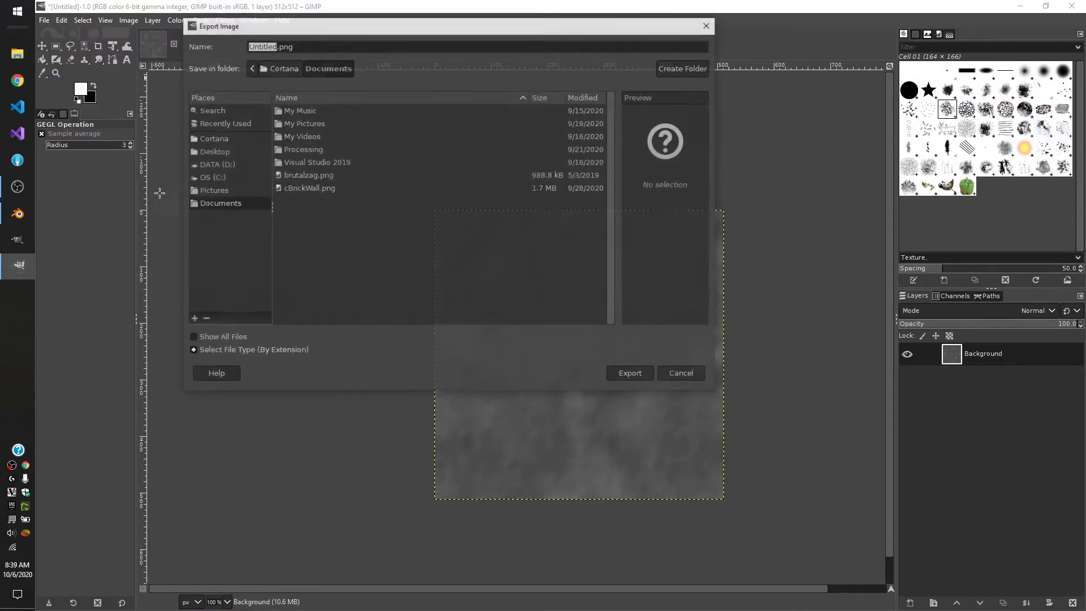
click(217, 164)
double_click(311, 149)
text(rocktex4)
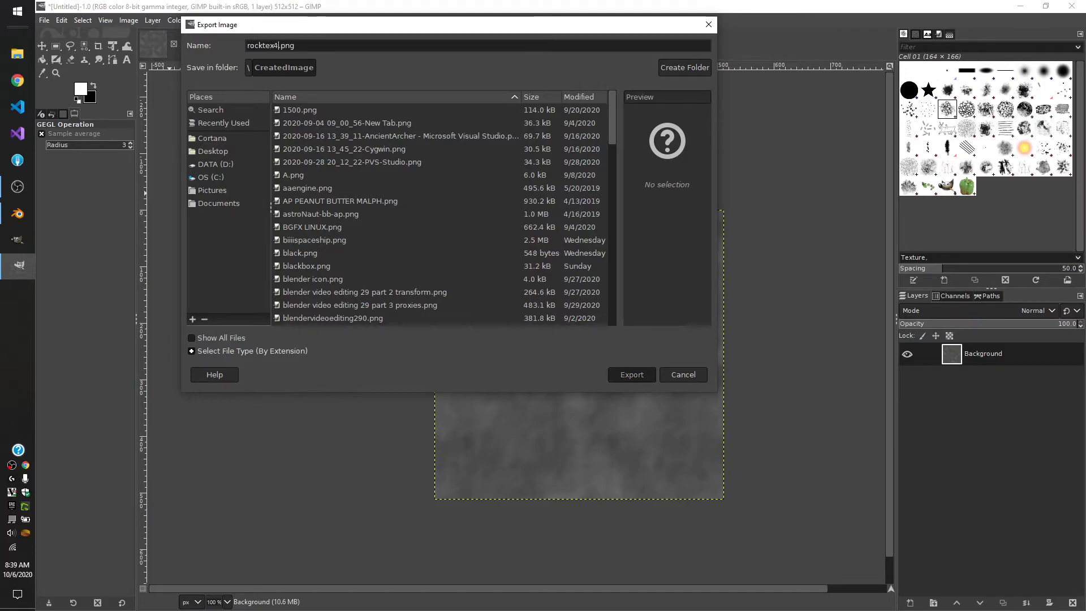
key(Return)
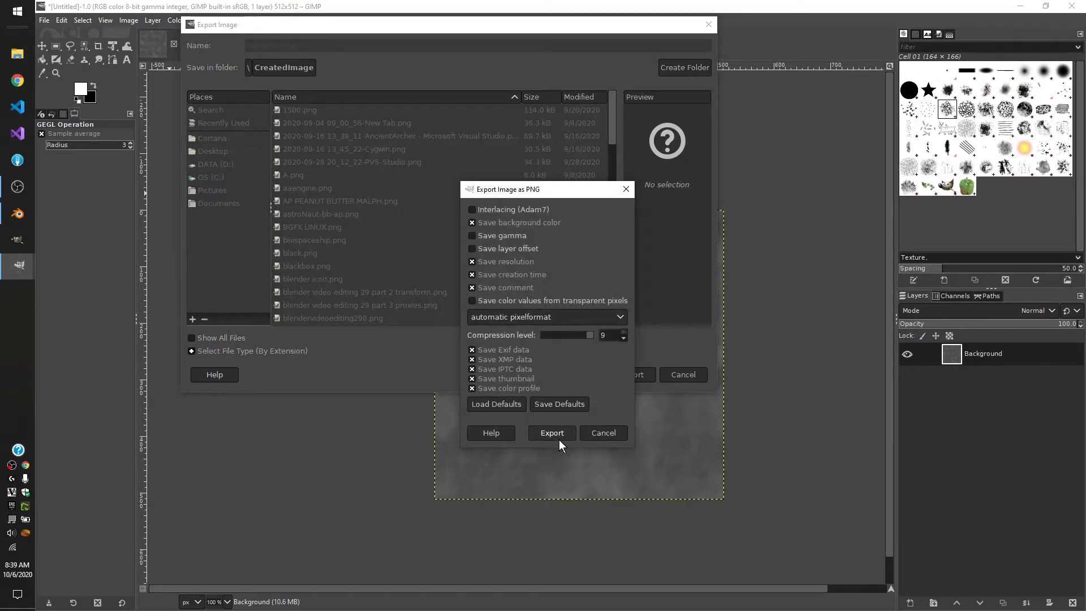
click(558, 437)
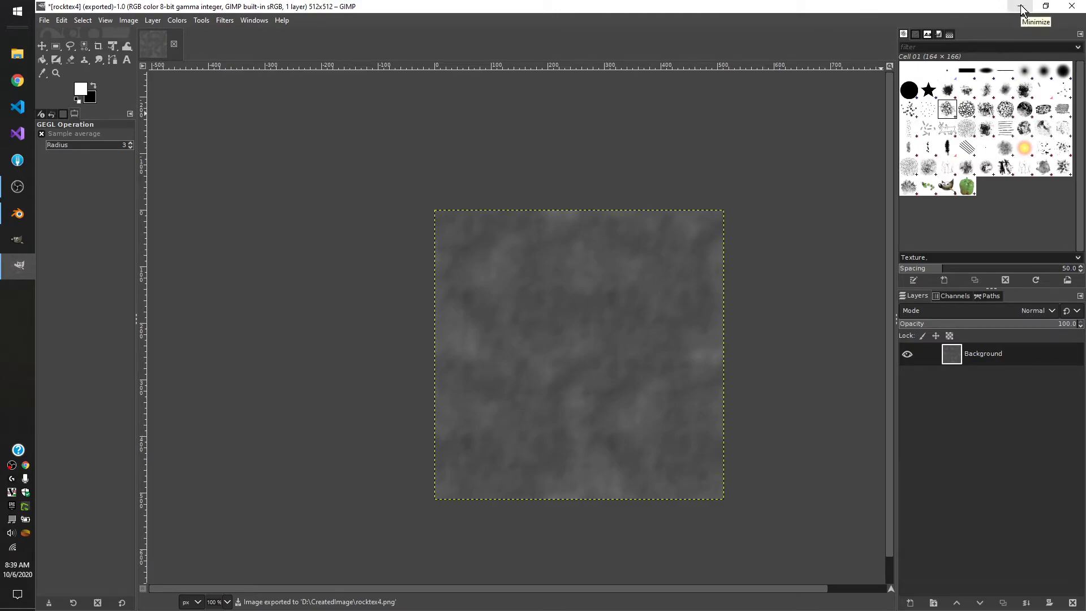
Step: Switch to Blender, return the Icosphere to Object Mode and give it a new material
click(1022, 7)
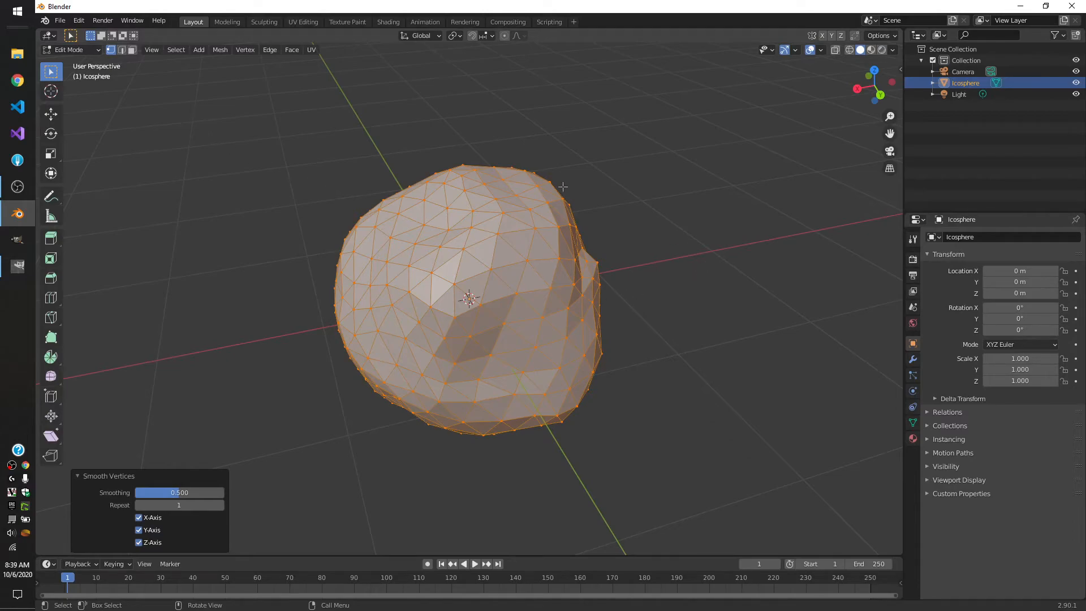
middle_drag(288, 193, 470, 181)
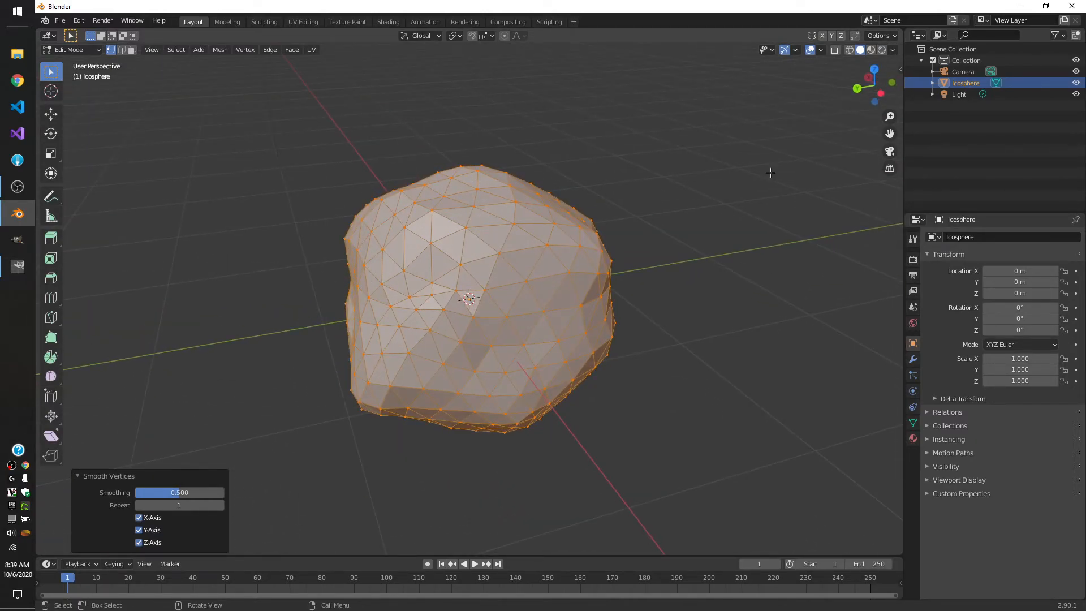
click(978, 82)
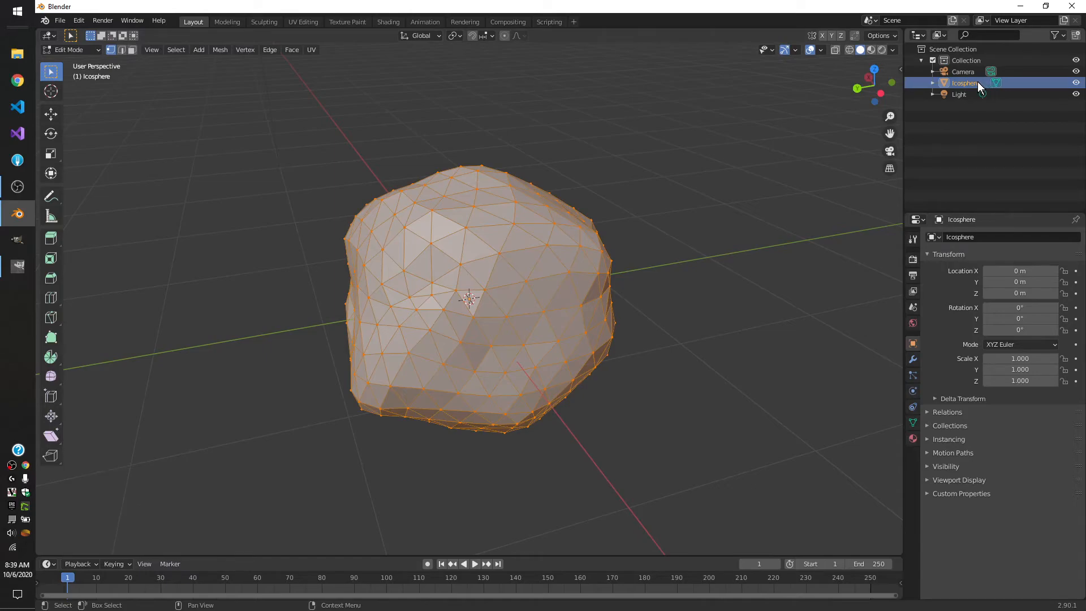
click(913, 441)
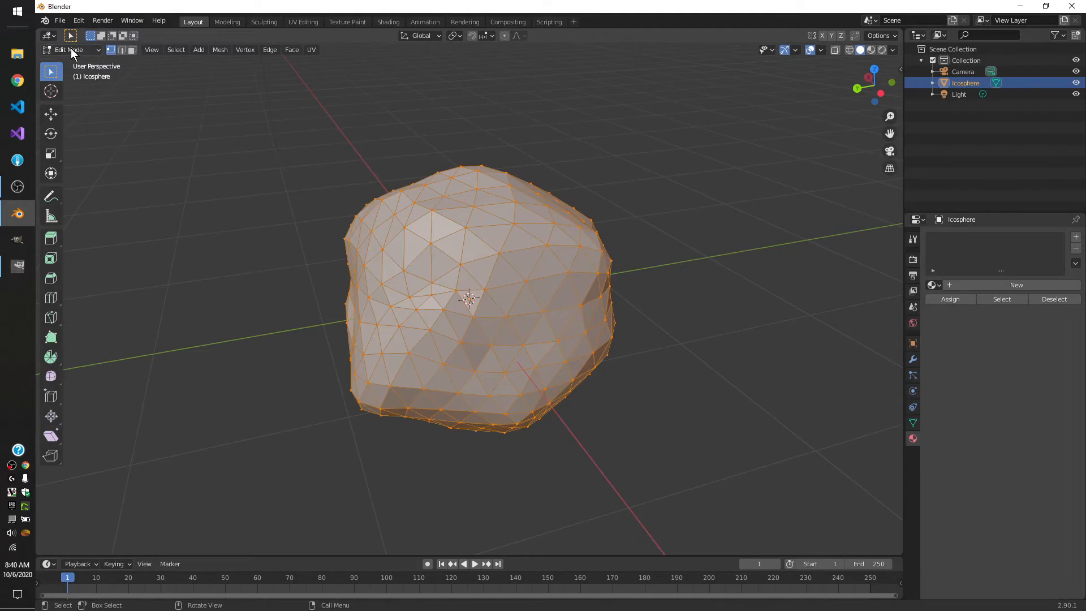
key(Tab)
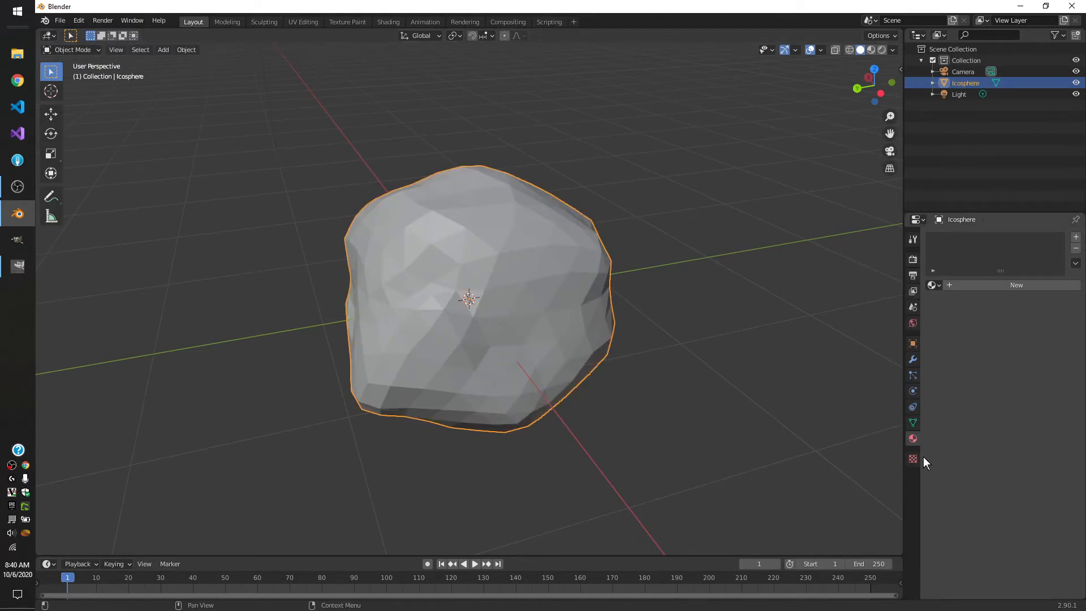
click(982, 283)
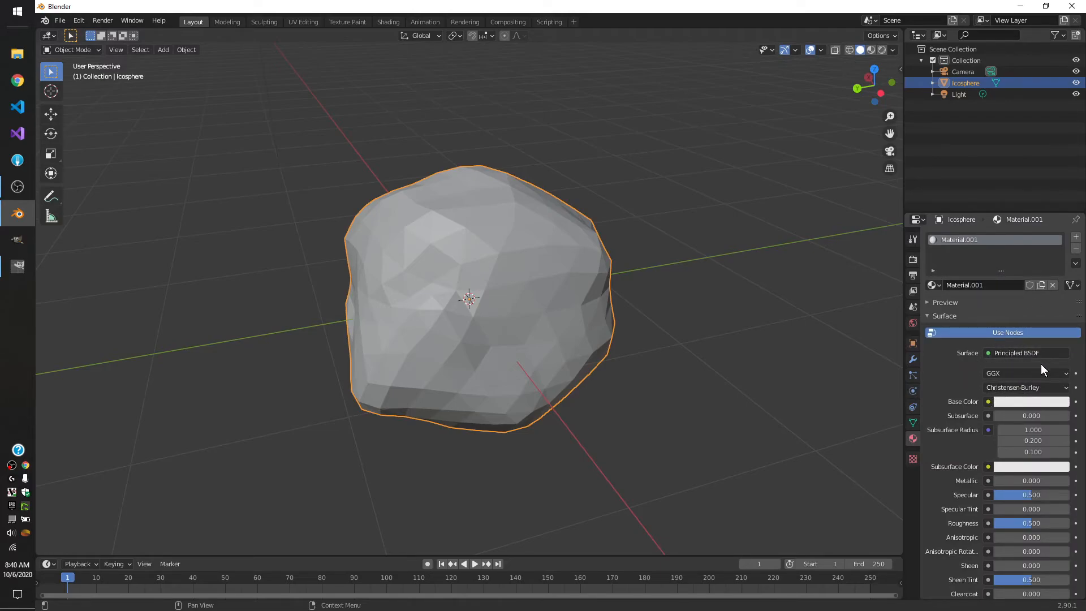
Step: Set the material's Base Color to an Image Texture using rocktex4.png from D:\CreatedImage
click(989, 403)
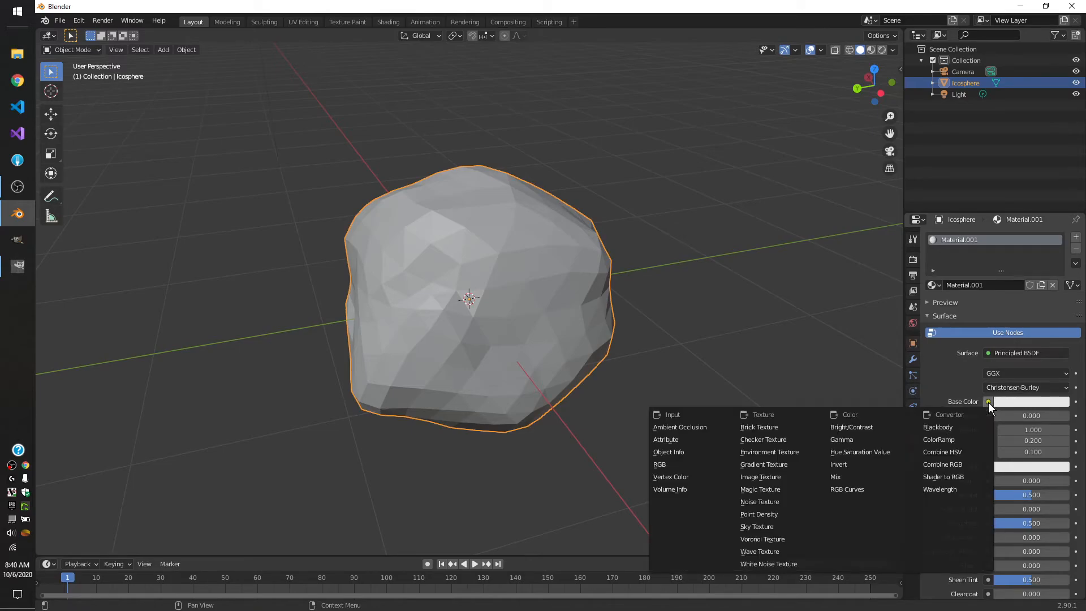
click(772, 477)
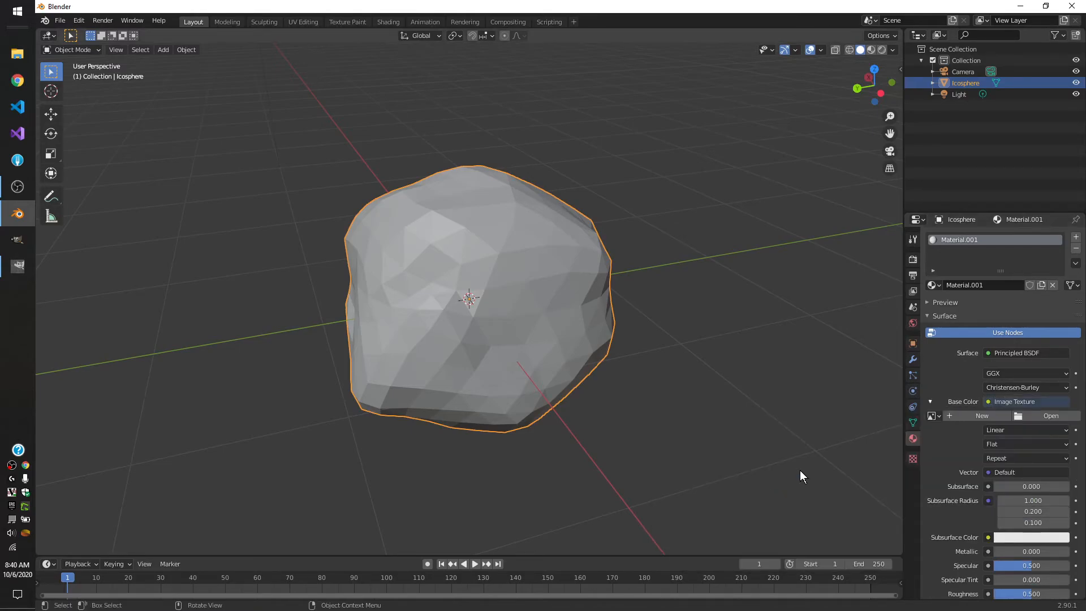
click(1038, 413)
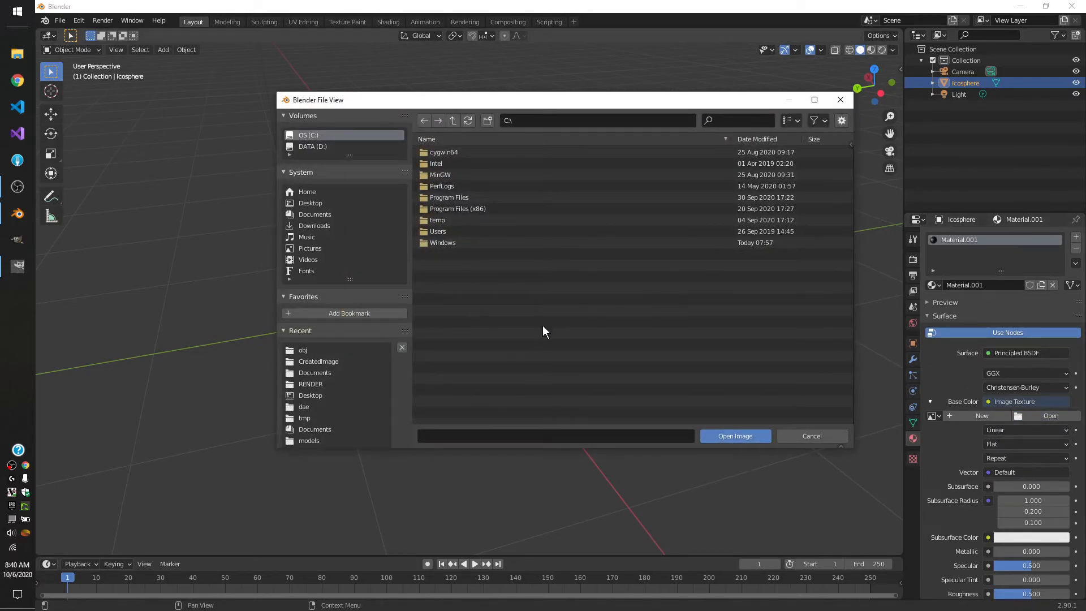
click(343, 359)
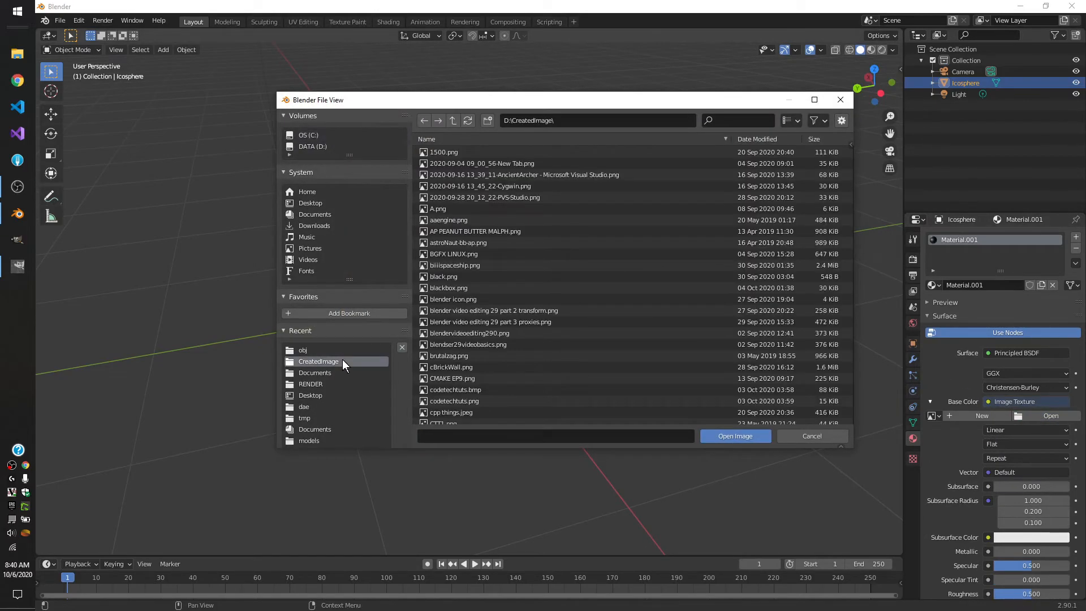
click(716, 122)
text(rock)
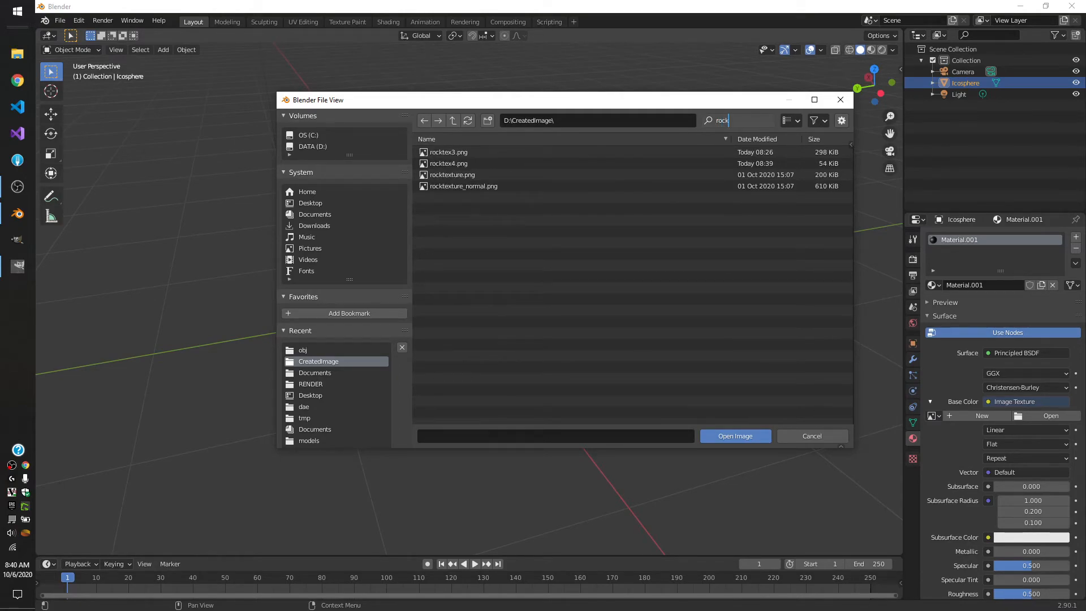
key(Return)
click(450, 165)
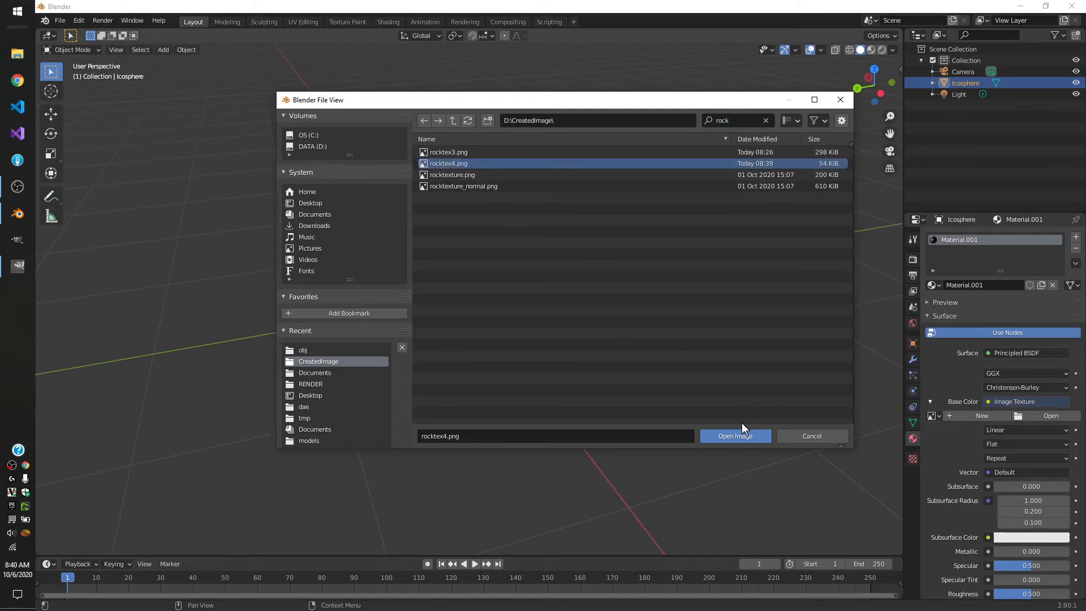
click(735, 435)
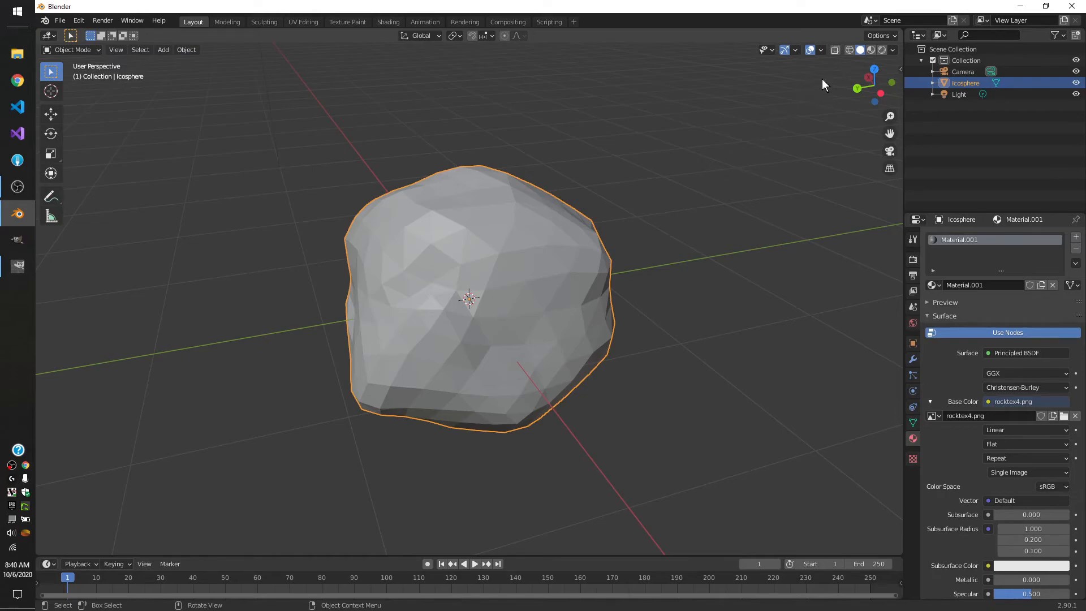
Step: Switch the viewport to Rendered shading and view the textured asteroid from above
click(892, 49)
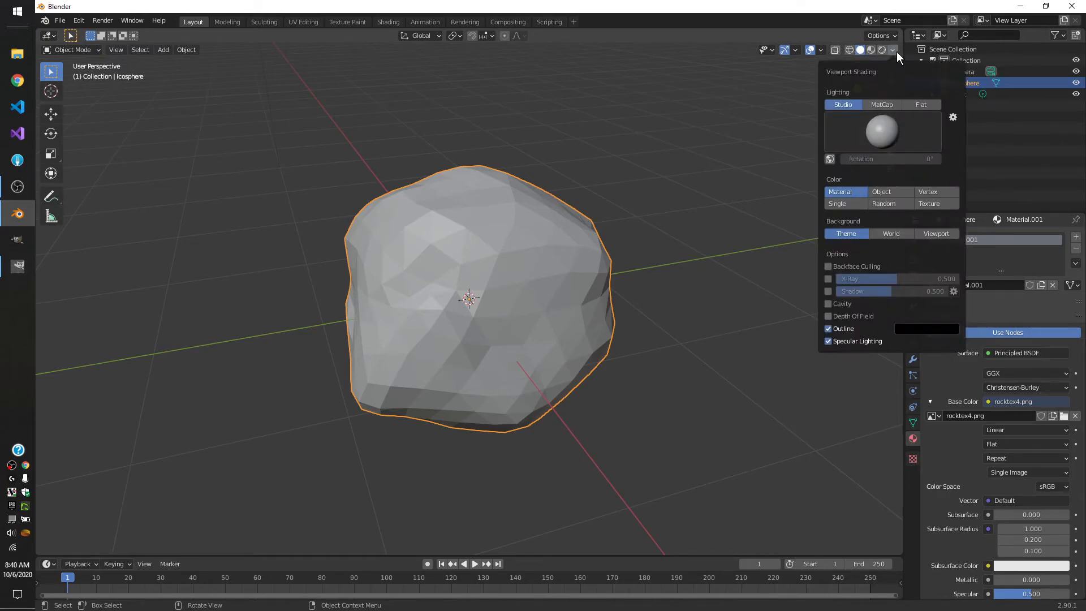
click(895, 50)
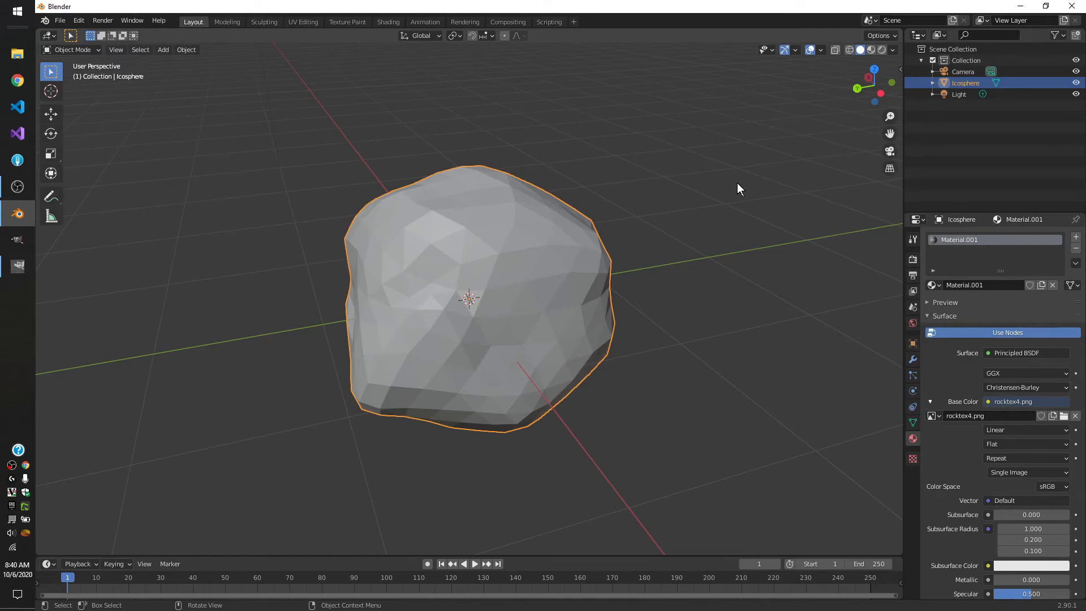
key(z)
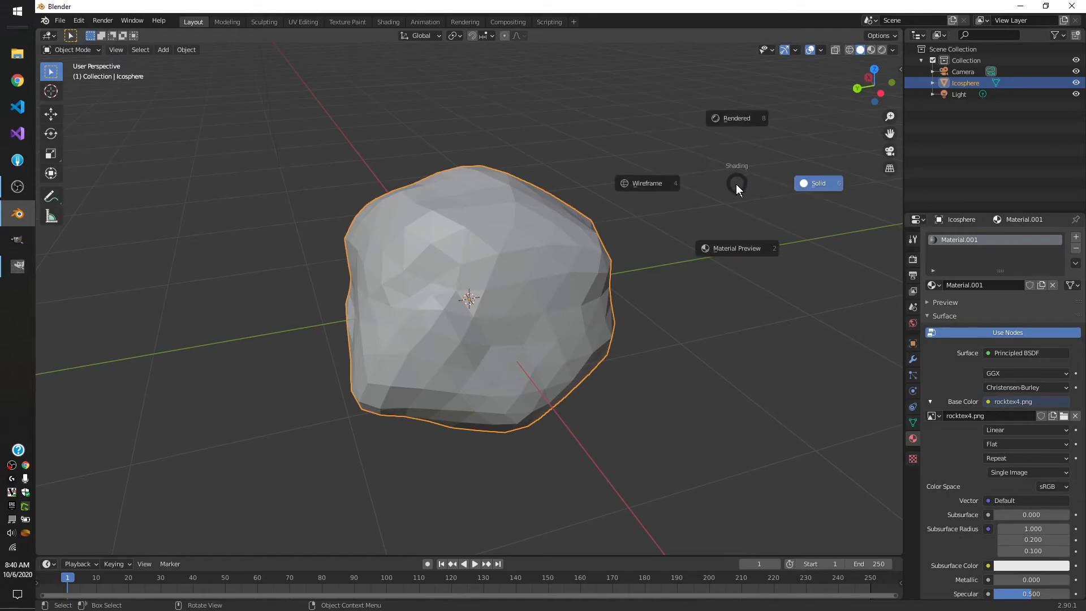
click(738, 120)
middle_drag(712, 198, 560, 250)
scroll(559, 249, down, 5)
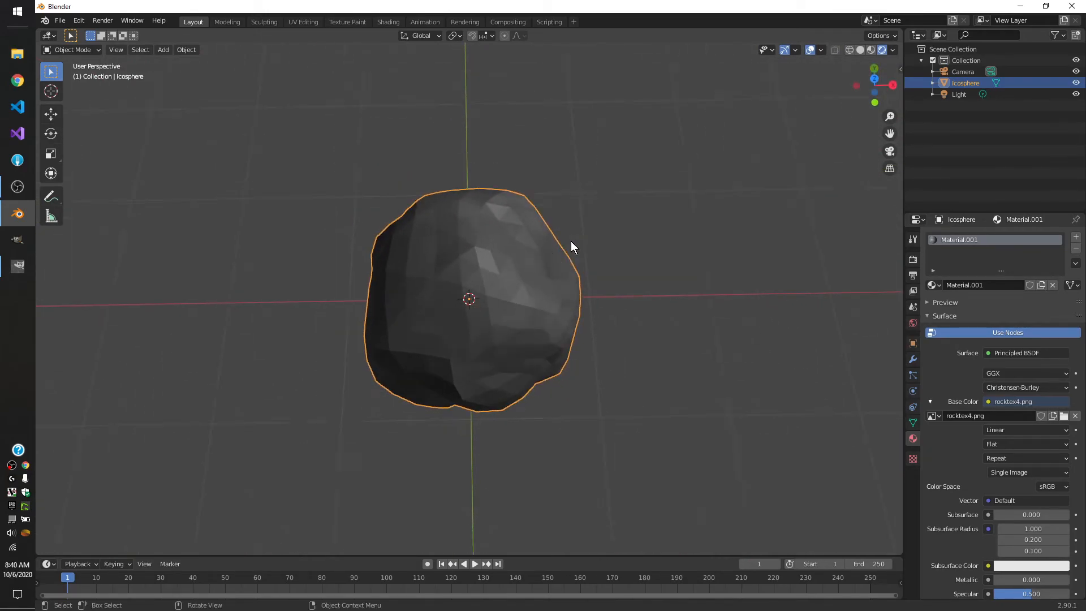
Step: Duplicate the point light and move the copy in the negative X direction to the asteroid's other side
click(957, 95)
scroll(724, 198, down, 2)
key(ctrl+c)
key(ctrl+v)
key(g)
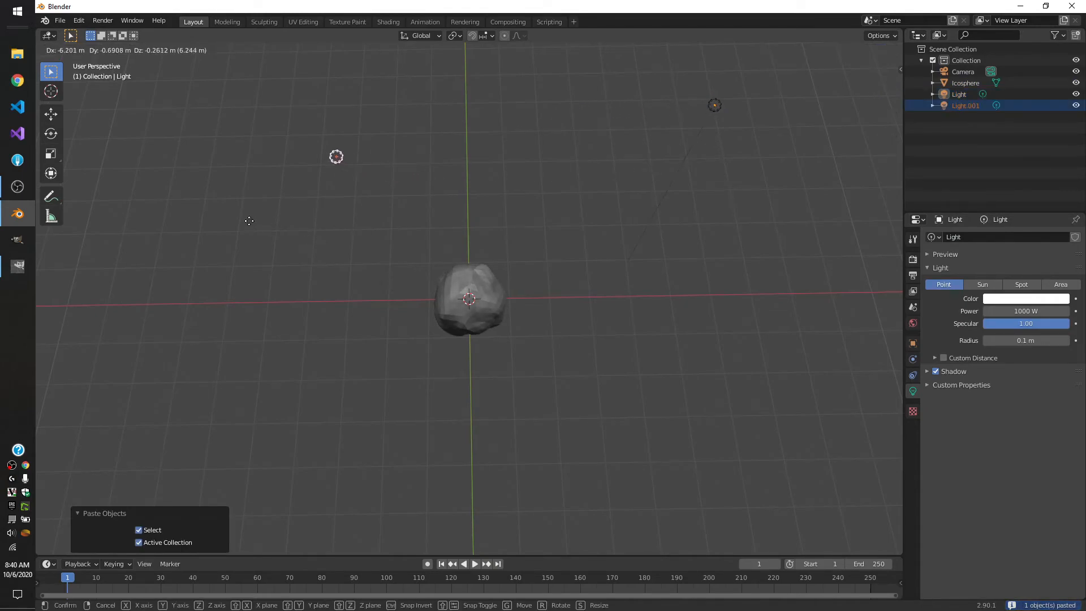
click(243, 198)
Step: Duplicate the copied light again and move it about 4.33 m in X, -3.81 m in Y and -1.51 m in Z
key(ctrl+c)
key(ctrl+v)
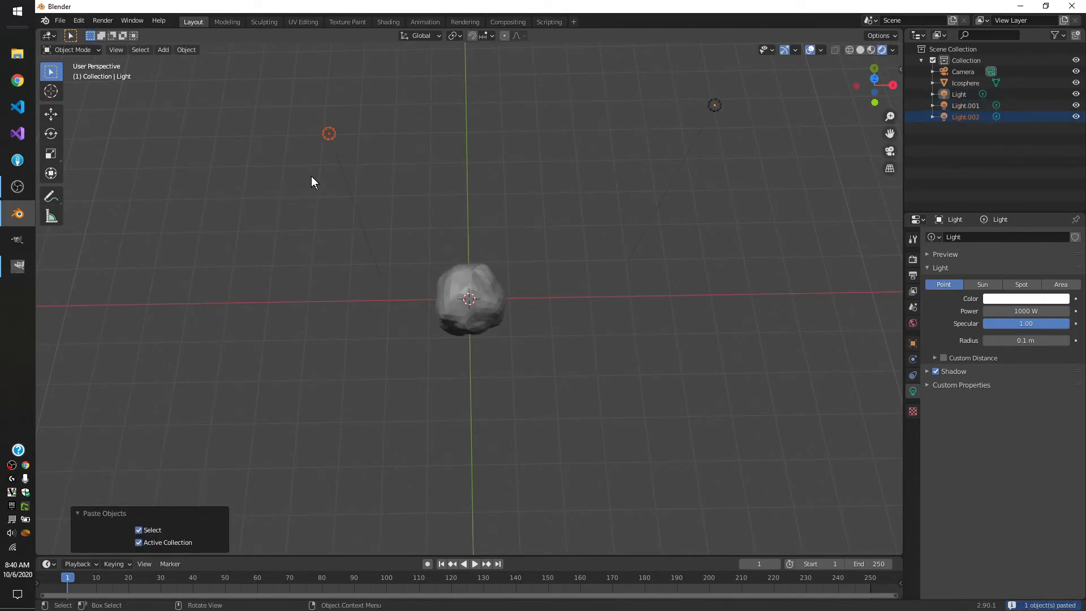
key(g)
click(584, 426)
middle_drag(677, 288, 440, 317)
scroll(515, 306, up, 3)
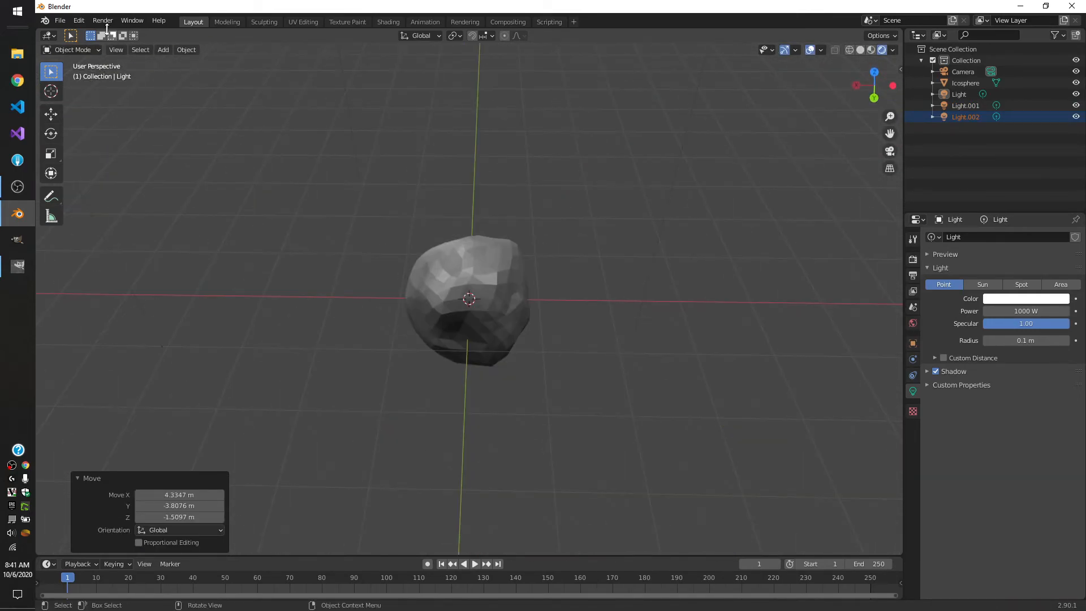
Step: Export the scene in Wavefront OBJ format as rock.obj to D:\repos\AncientArcher\assets\models\obj with the default options
click(58, 20)
mouse_move(94, 182)
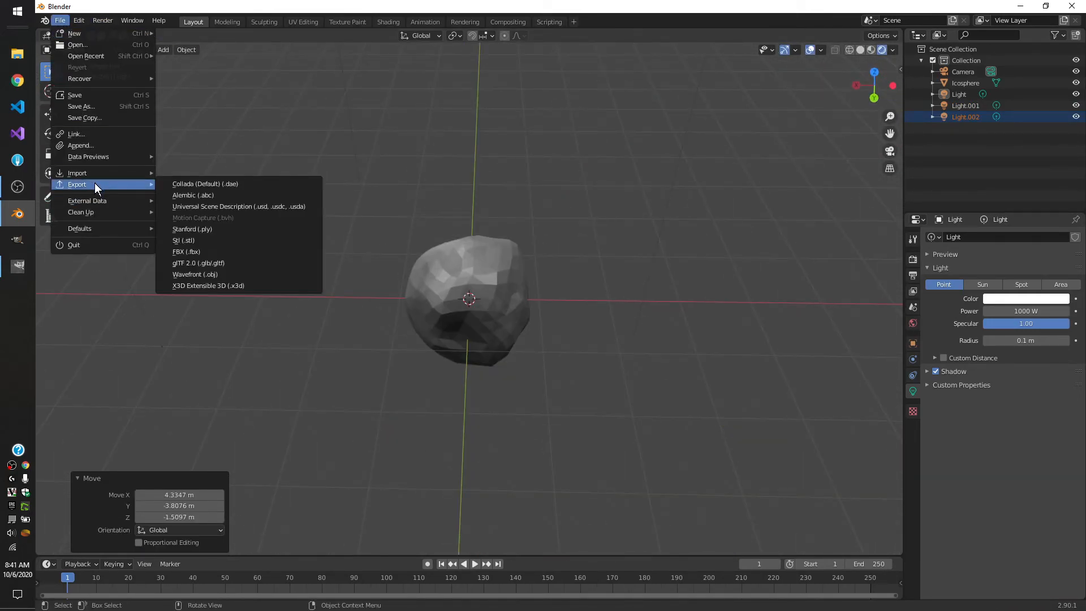
click(215, 275)
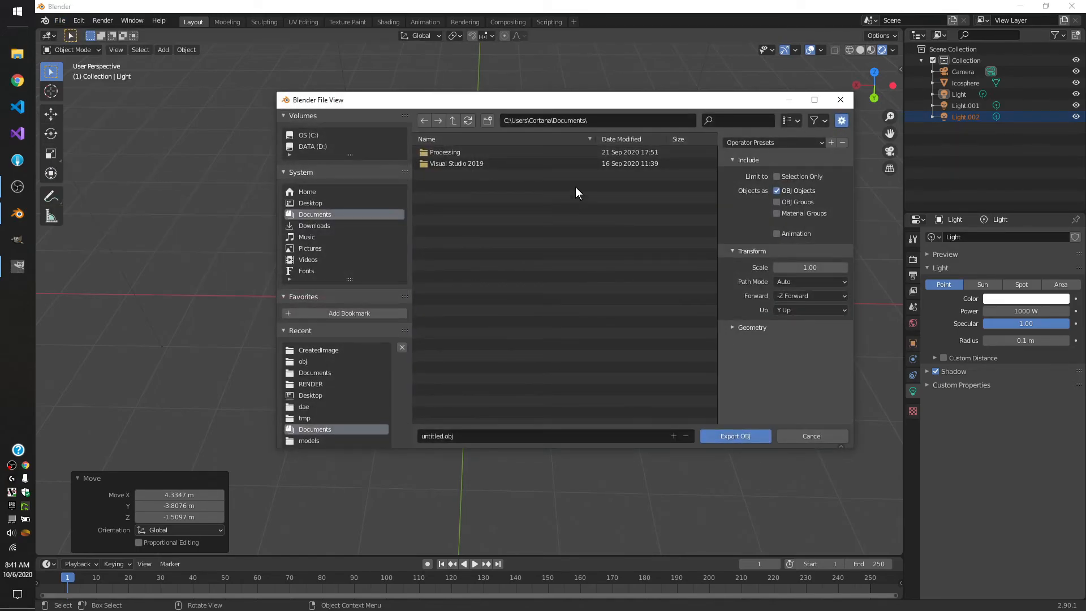
click(325, 360)
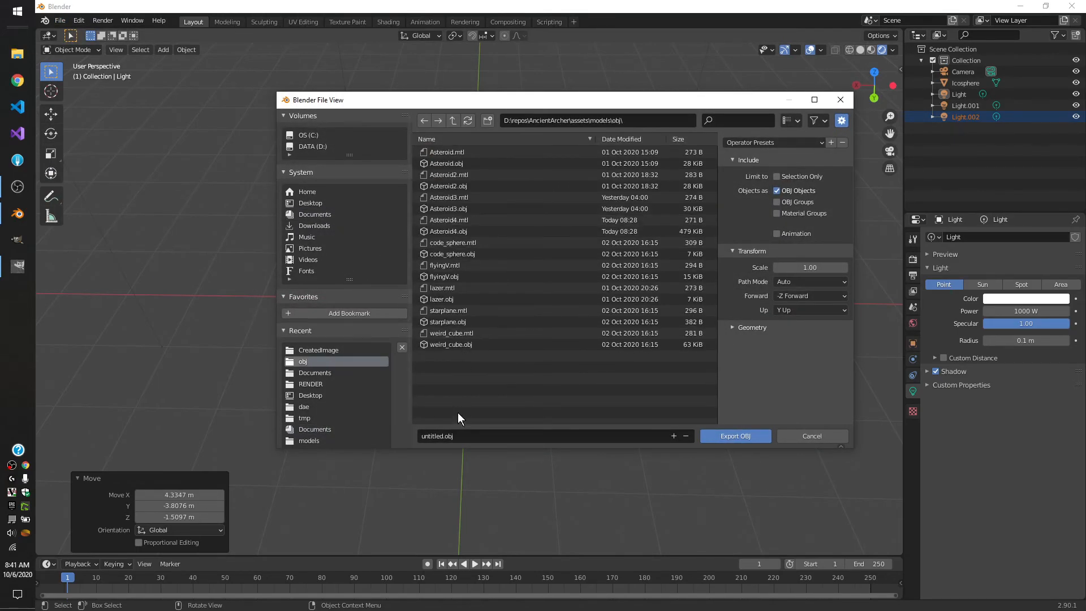
click(434, 434)
double_click(433, 435)
text(rock)
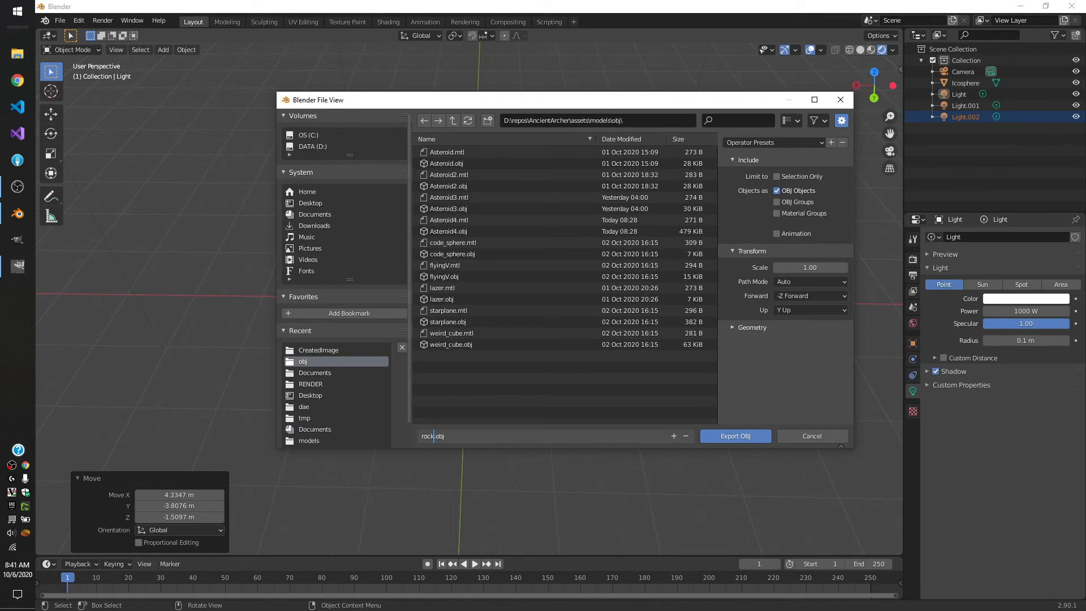
click(730, 436)
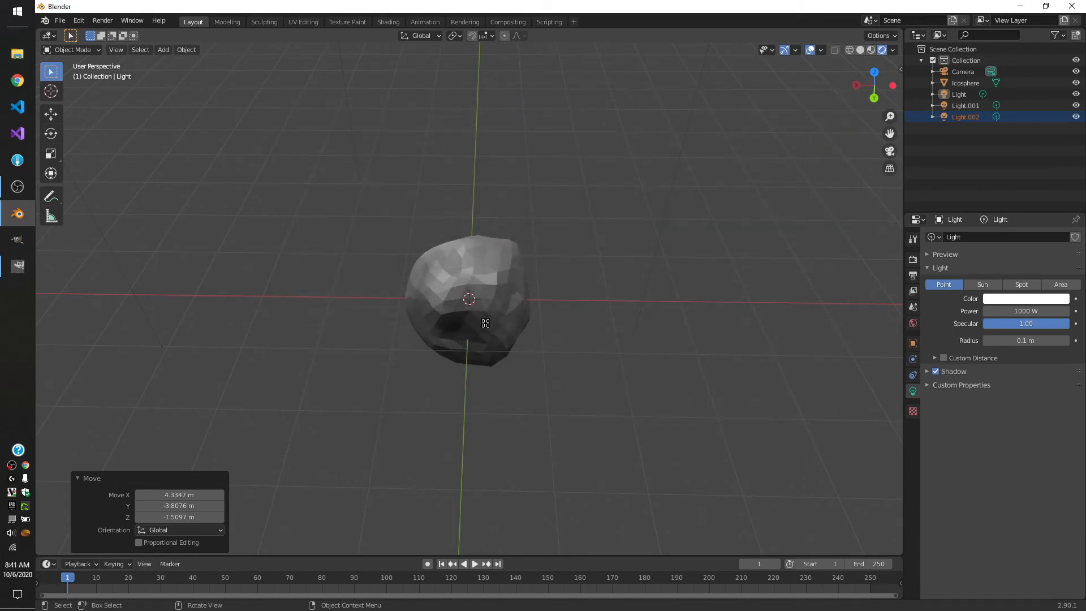
Step: Inspect the lit asteroid from another angle and look briefly at the rock texture in GIMP before returning to Blender
scroll(469, 328, up, 5)
middle_drag(375, 278, 403, 301)
scroll(405, 301, down, 4)
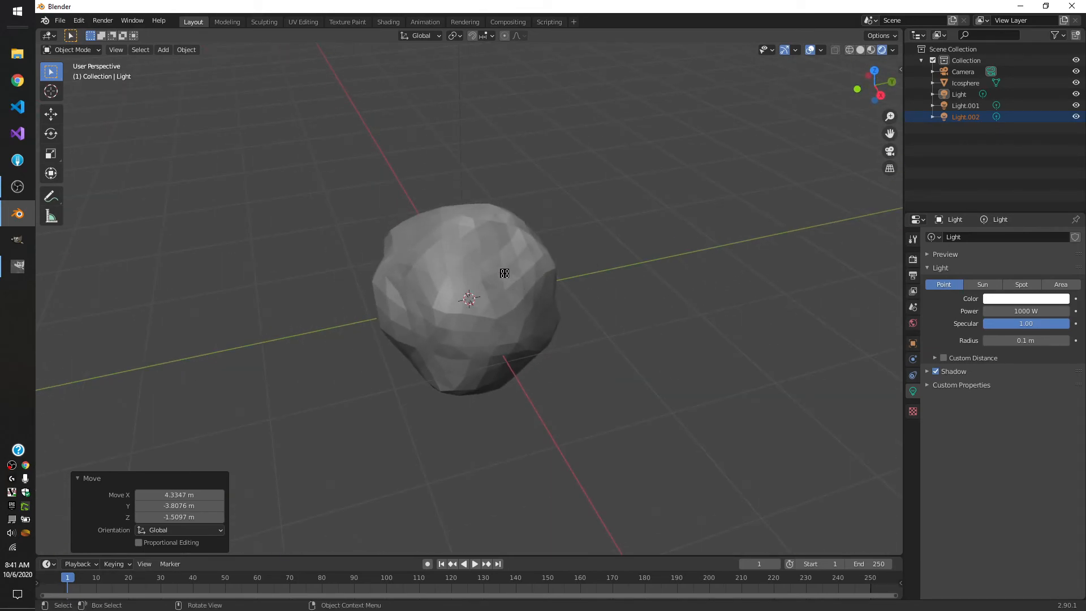
click(1020, 6)
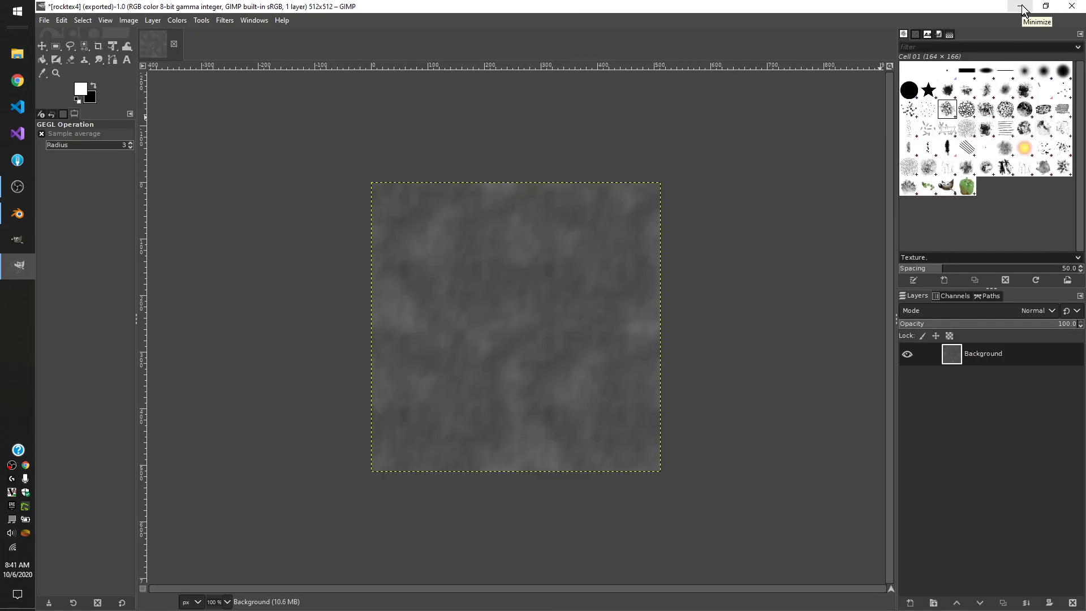
click(1022, 8)
click(16, 215)
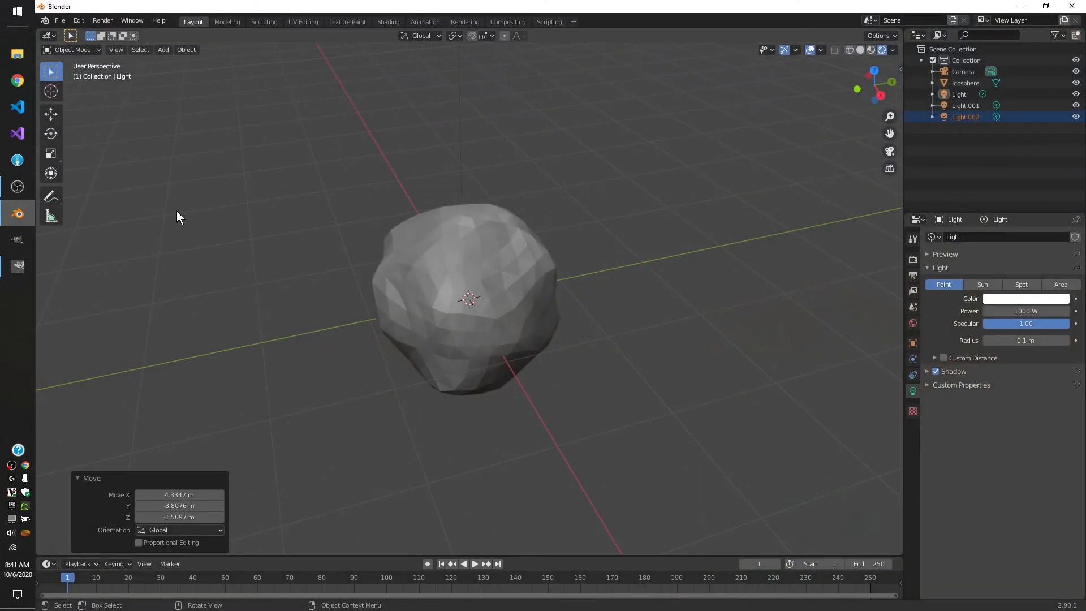
Step: Switch the viewport to Solid shading and inspect the asteroid's facets from another side
key(z)
click(460, 245)
middle_drag(488, 231, 644, 244)
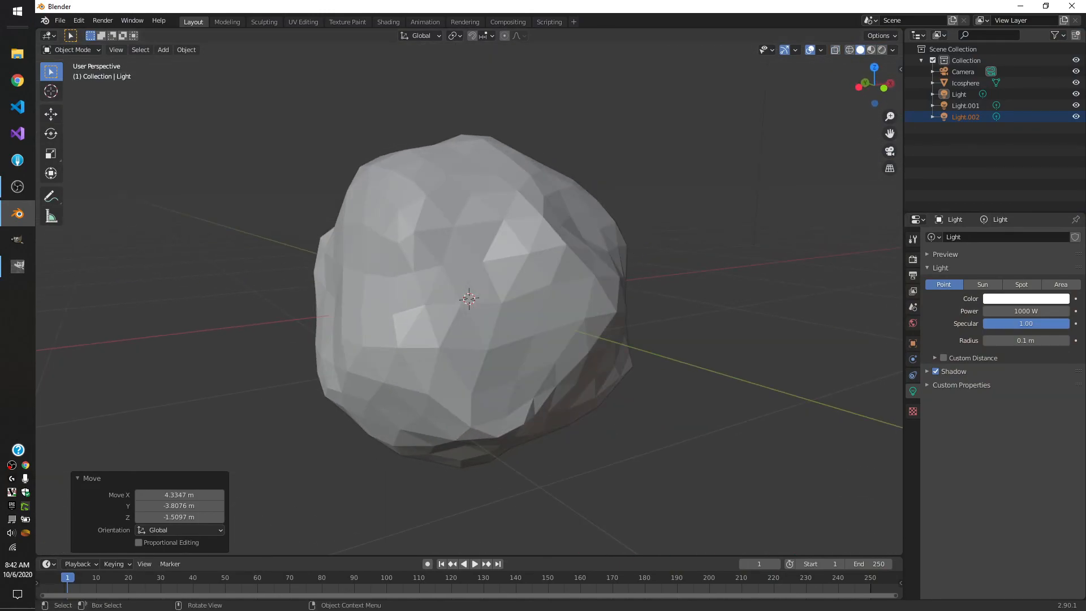